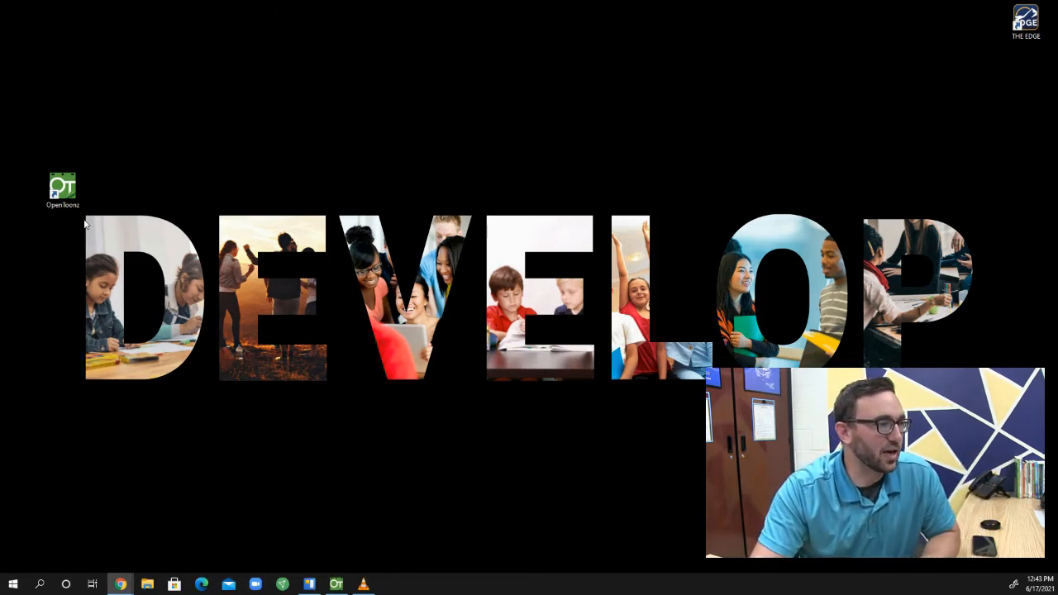
Launch OpenToonz and create a new scene named TechThisOut in the sandbox project with the default camera settings
{"action": "double_click", "coordinate": [73, 192]}
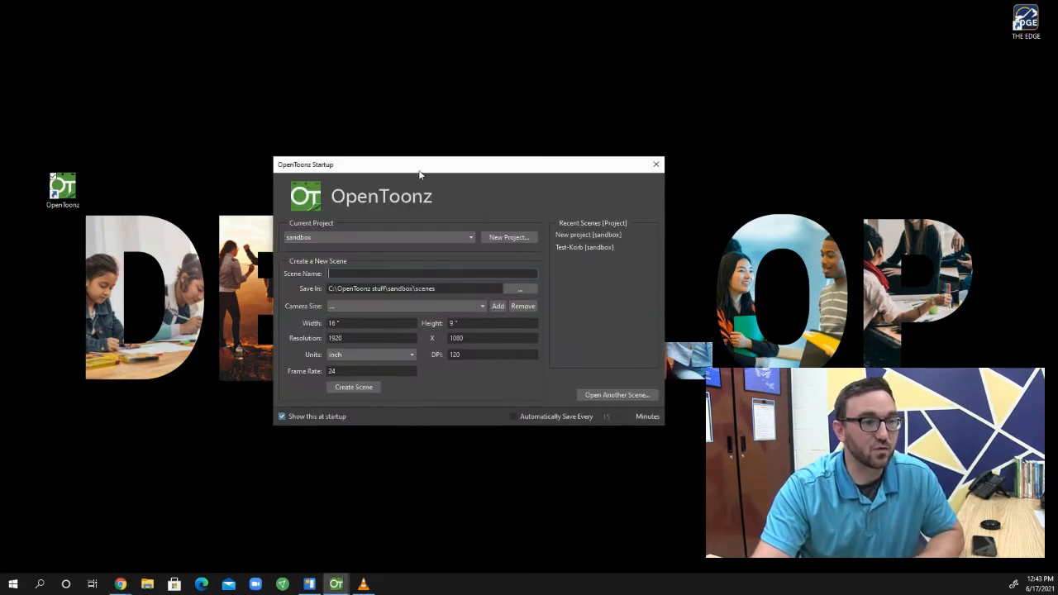
{"action": "left_click_drag", "start_coordinate": [420, 165], "coordinate": [472, 143]}
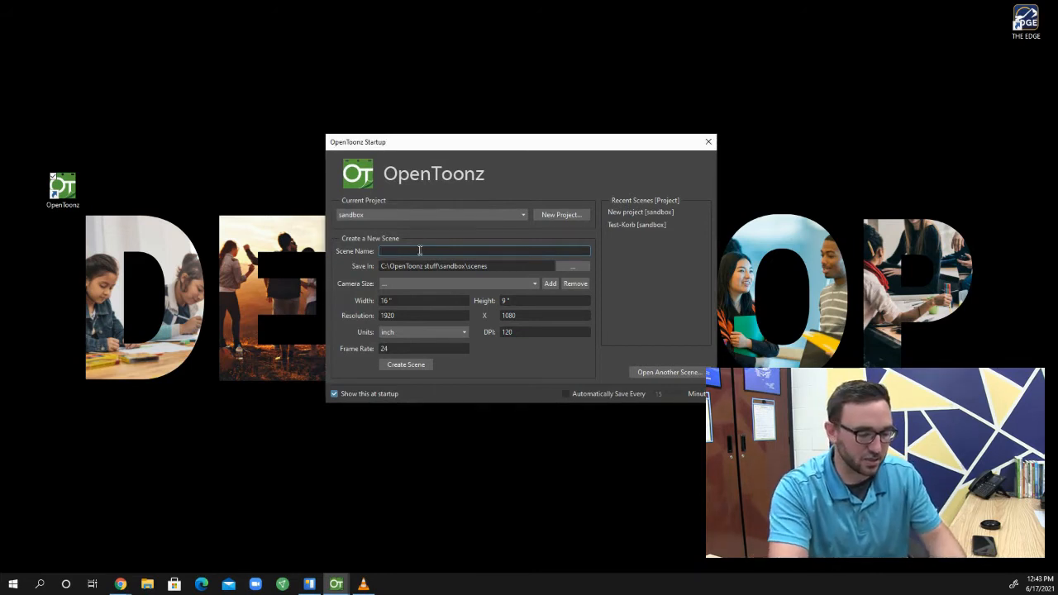
{"action": "type", "text": "Tech"}
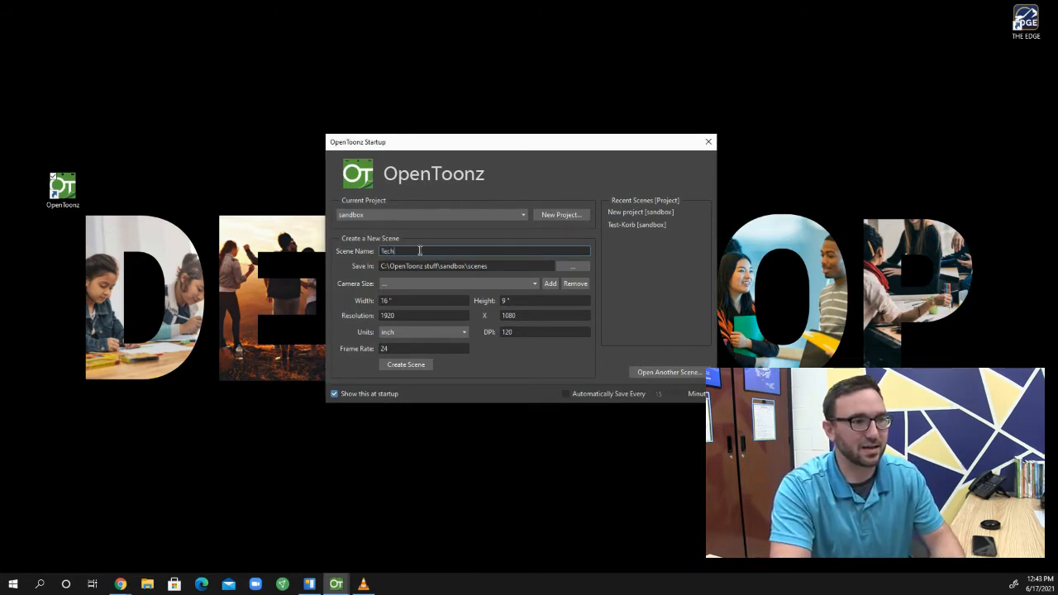
{"action": "type", "text": "ThisOut"}
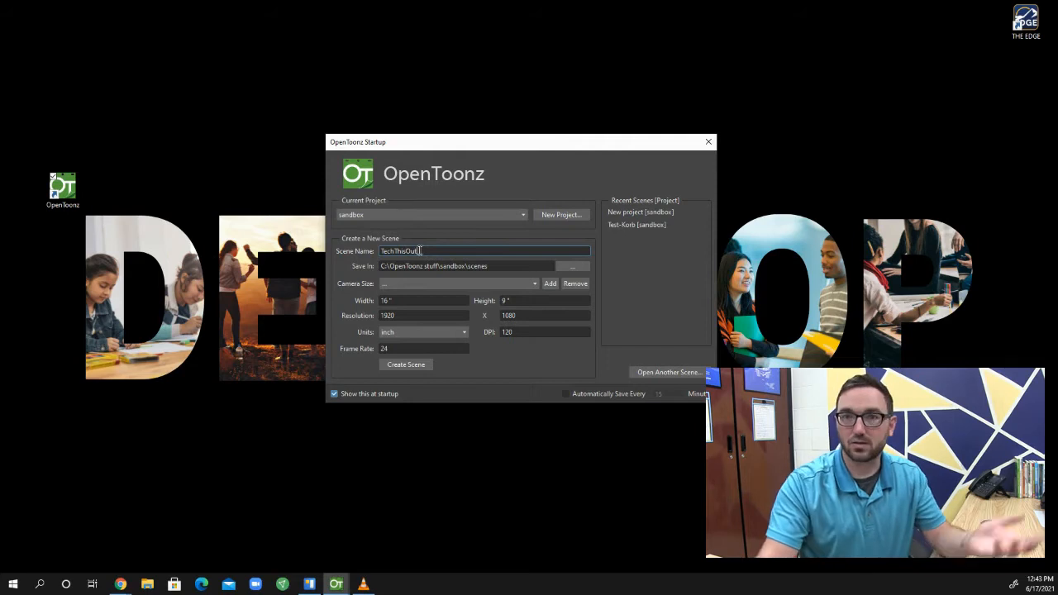
{"action": "left_click", "coordinate": [417, 369]}
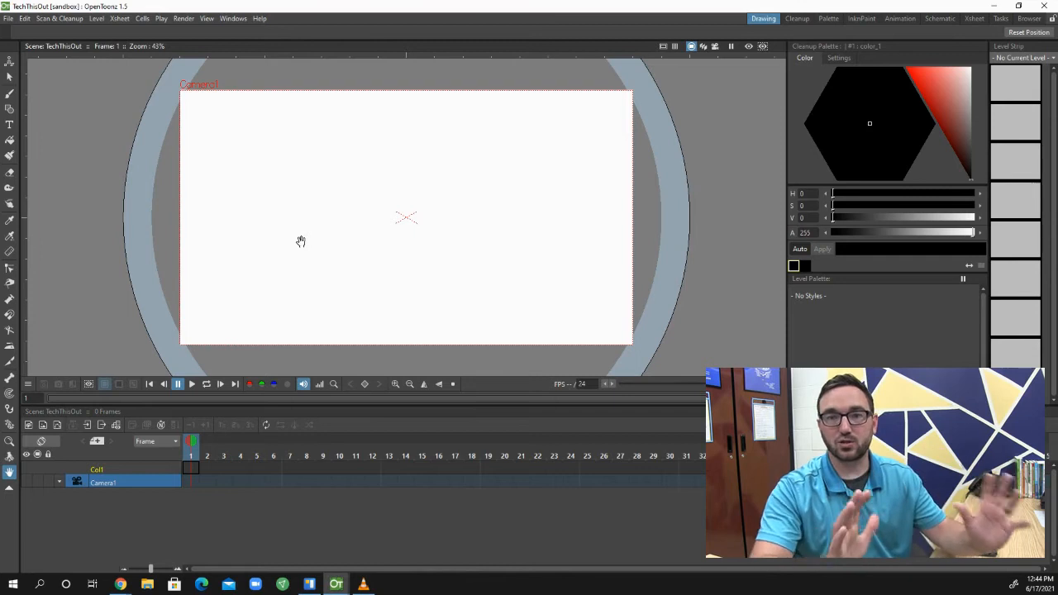
Look through the Cleanup, Palette, InknPaint, Animation, Schematic and Xsheet rooms, and return to the Drawing room
{"action": "left_click", "coordinate": [488, 429]}
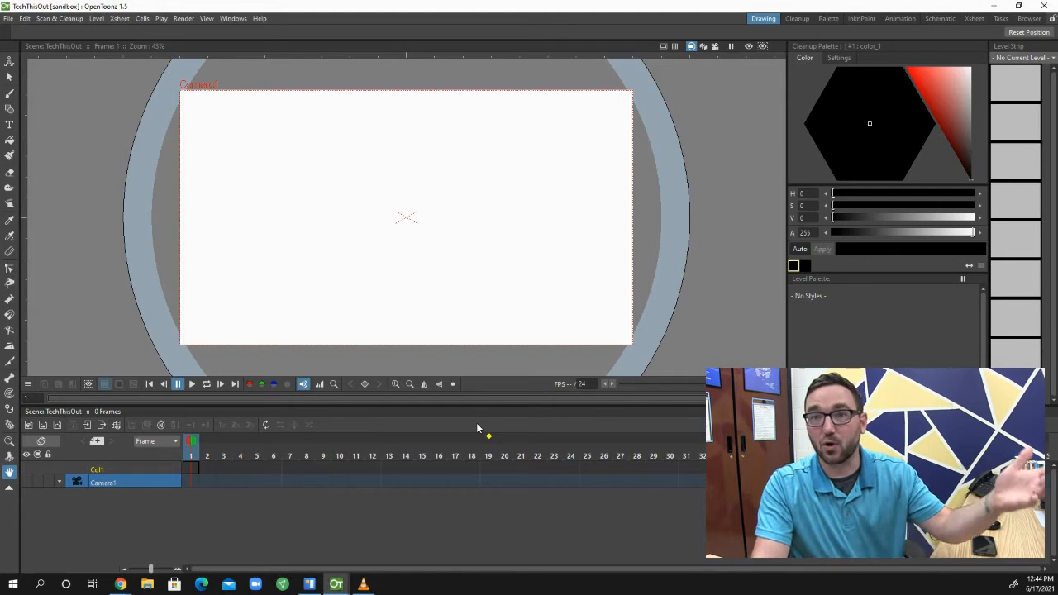
{"action": "left_click", "coordinate": [803, 20]}
{"action": "left_click", "coordinate": [826, 19]}
{"action": "left_click", "coordinate": [861, 18]}
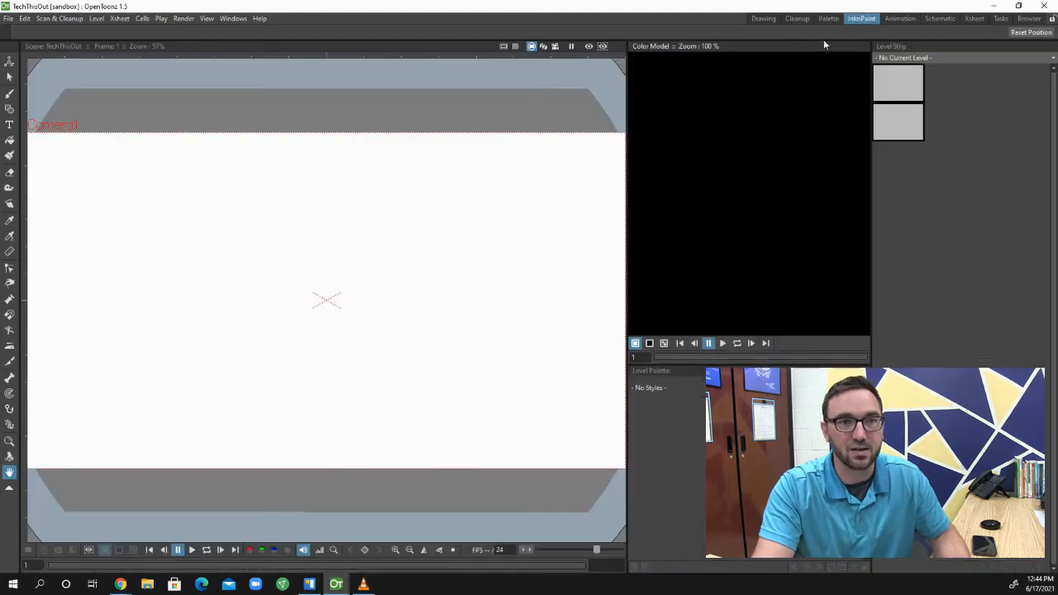
{"action": "left_click", "coordinate": [902, 20]}
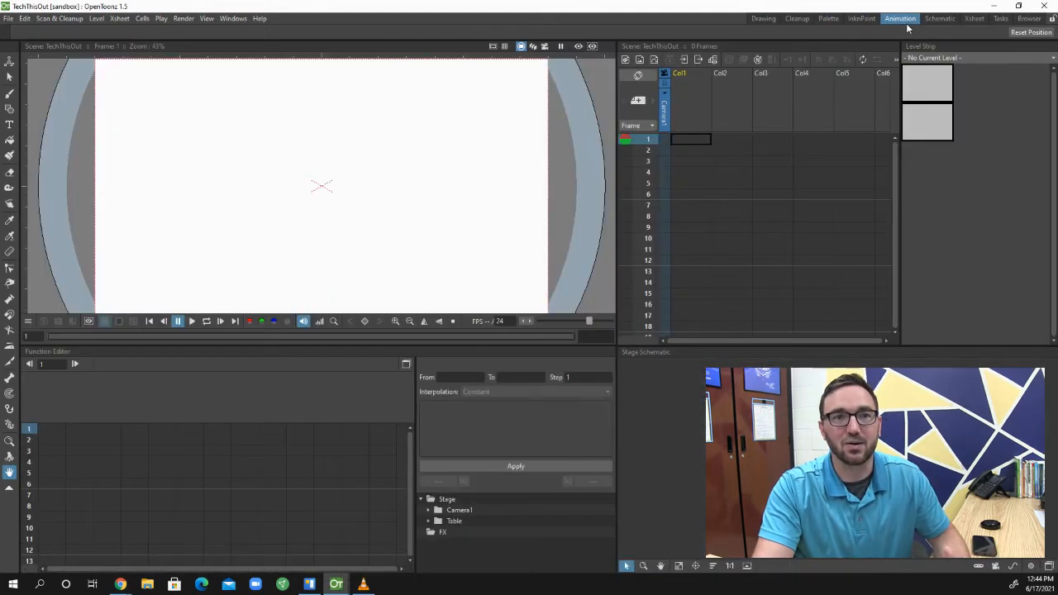
{"action": "left_click", "coordinate": [942, 19]}
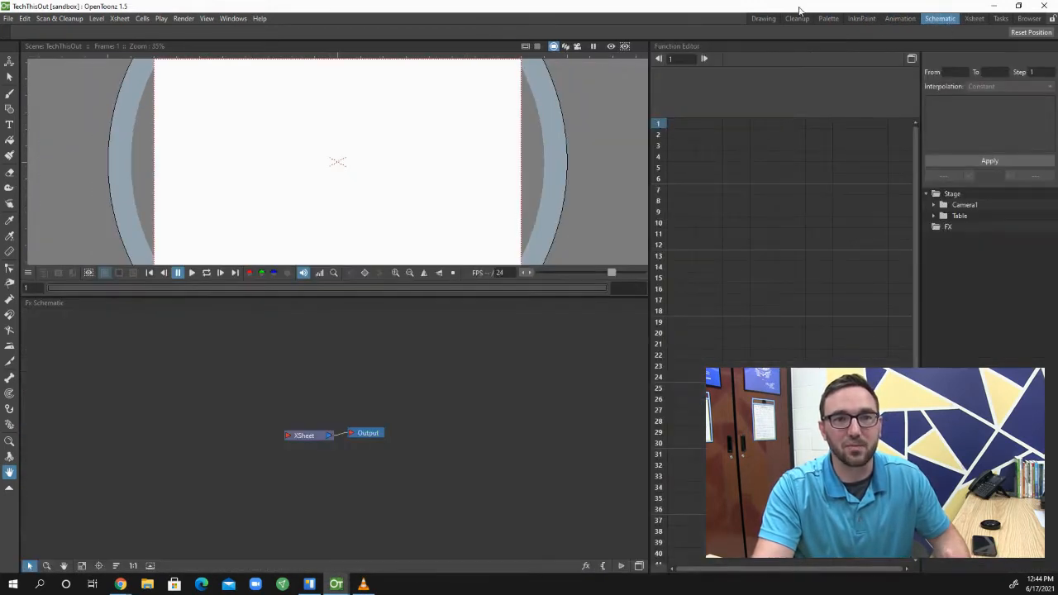
{"action": "left_click", "coordinate": [968, 19]}
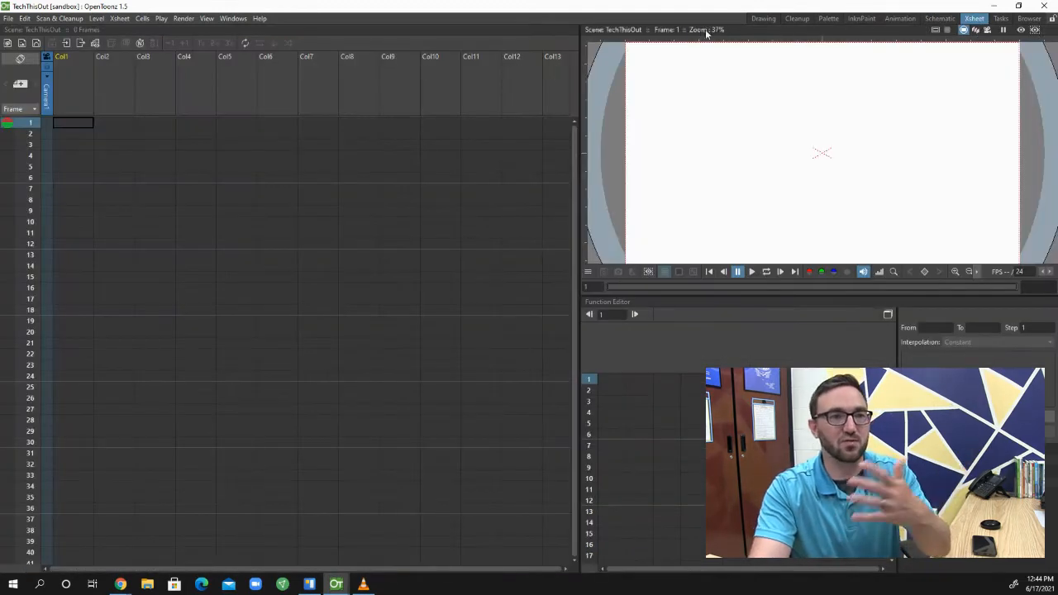
{"action": "left_click", "coordinate": [761, 19]}
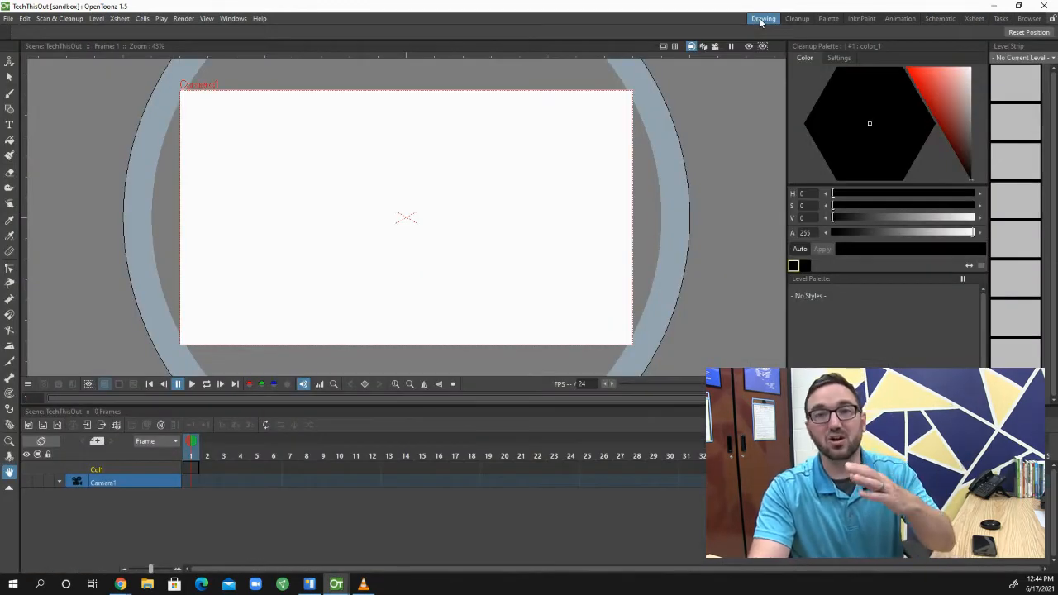
Create a new empty room beside the Drawing room and switch to it
{"action": "right_click", "coordinate": [760, 19]}
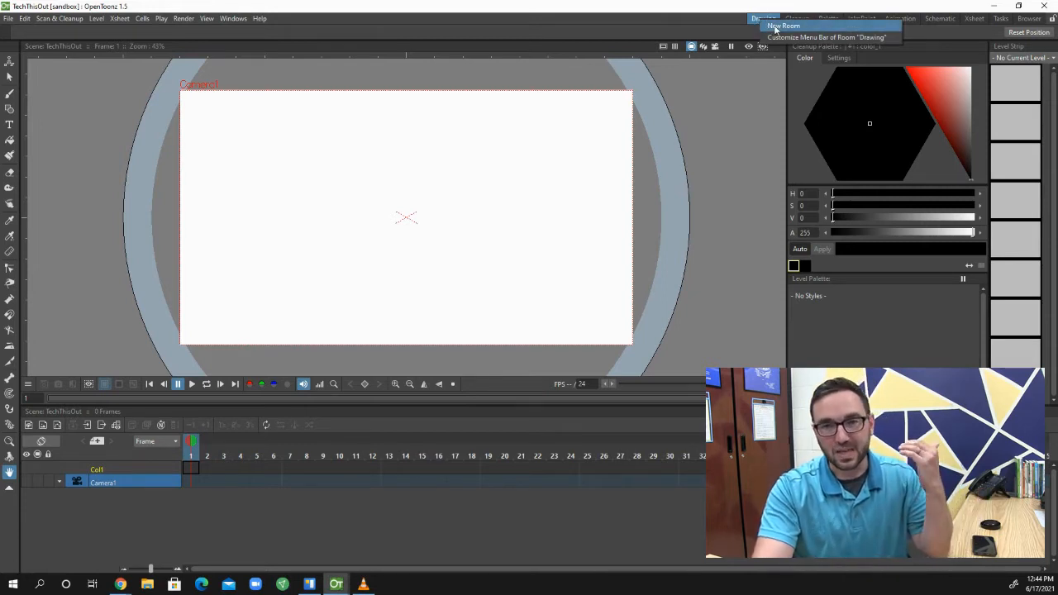
{"action": "left_click", "coordinate": [775, 26]}
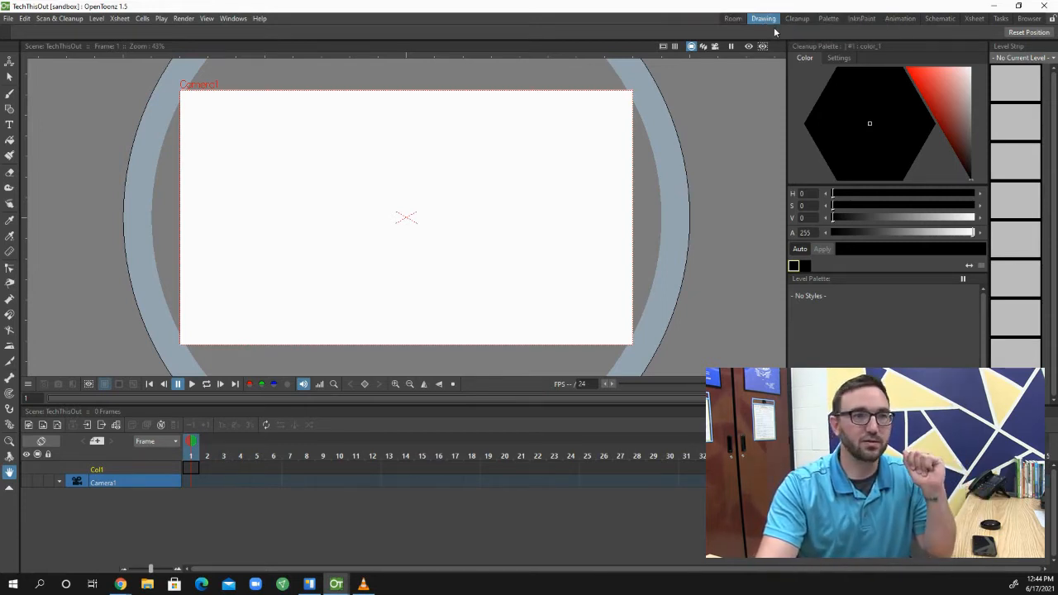
{"action": "left_click", "coordinate": [733, 19]}
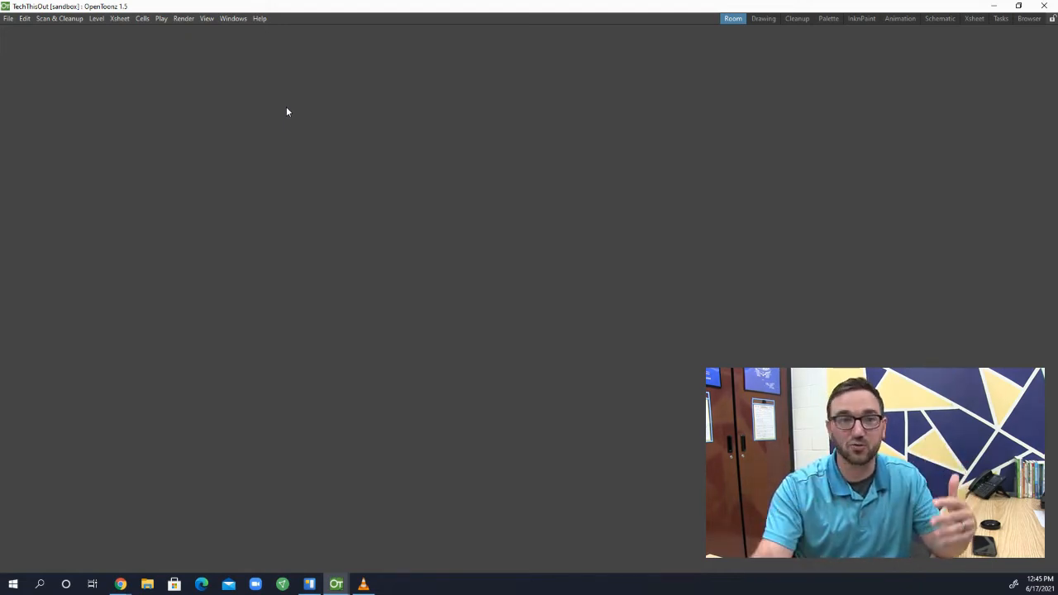
Turn off Lock Room Panes for the workspace
{"action": "left_click", "coordinate": [233, 18]}
{"action": "mouse_move", "coordinate": [245, 36]}
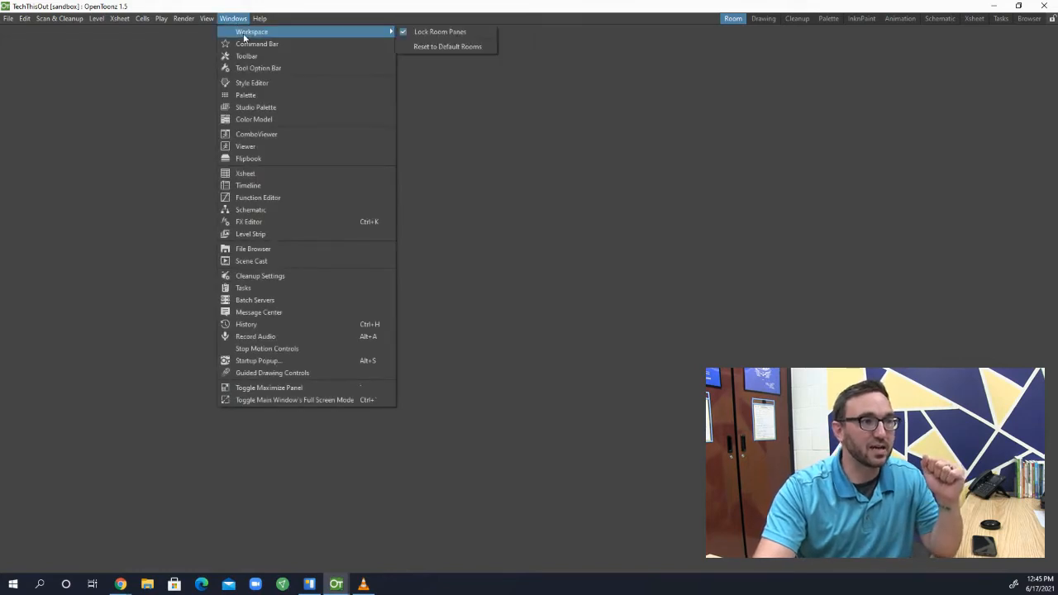
{"action": "left_click", "coordinate": [403, 33]}
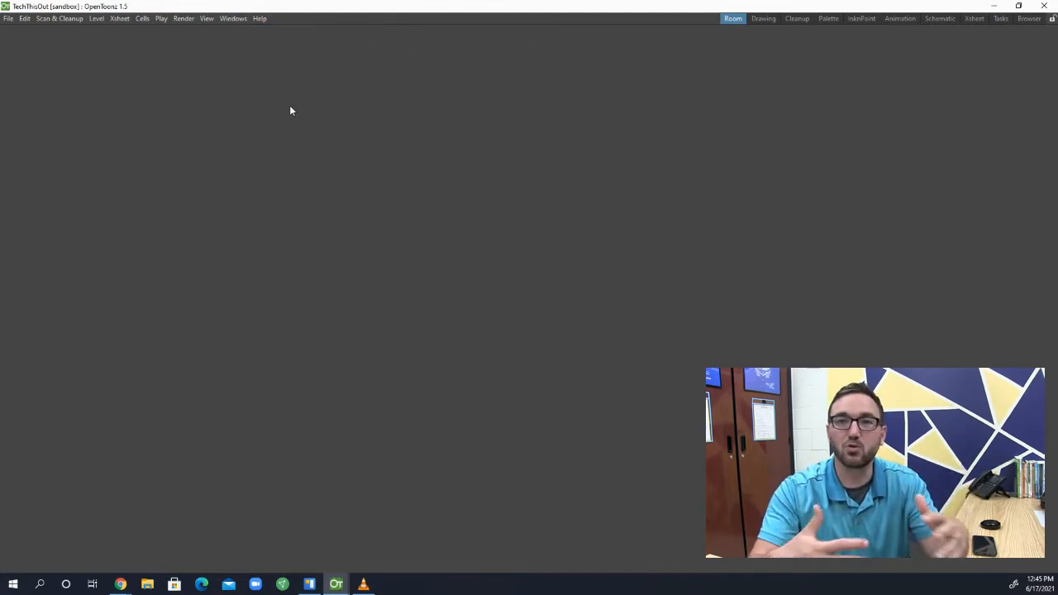
Add a Viewer panel to the empty room and dock it so it fills the whole workspace, enlarging the camera frame
{"action": "left_click", "coordinate": [234, 18]}
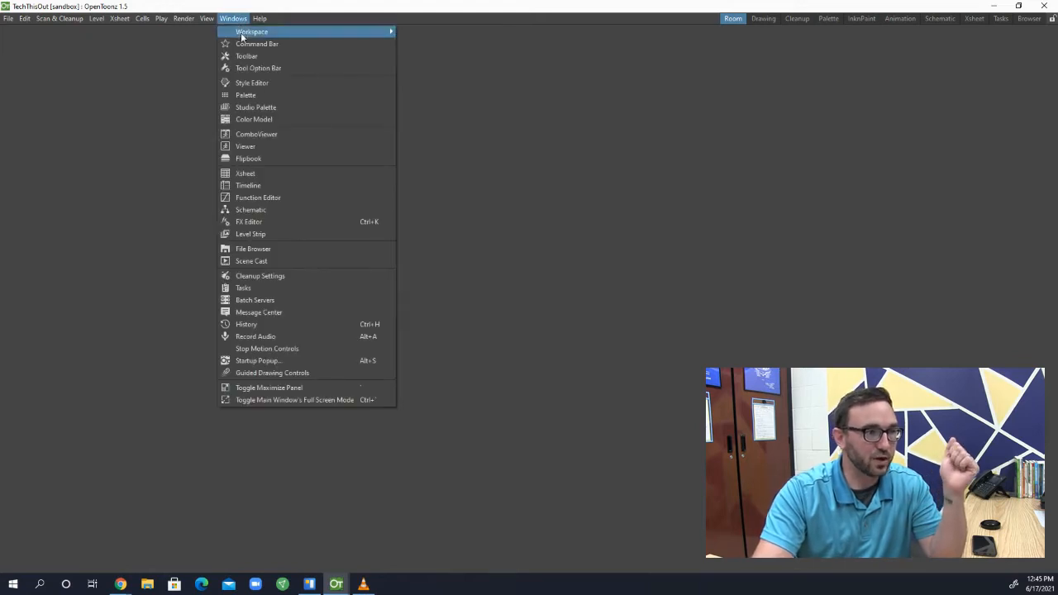
{"action": "left_click", "coordinate": [262, 145]}
{"action": "left_click_drag", "start_coordinate": [754, 224], "coordinate": [526, 63]}
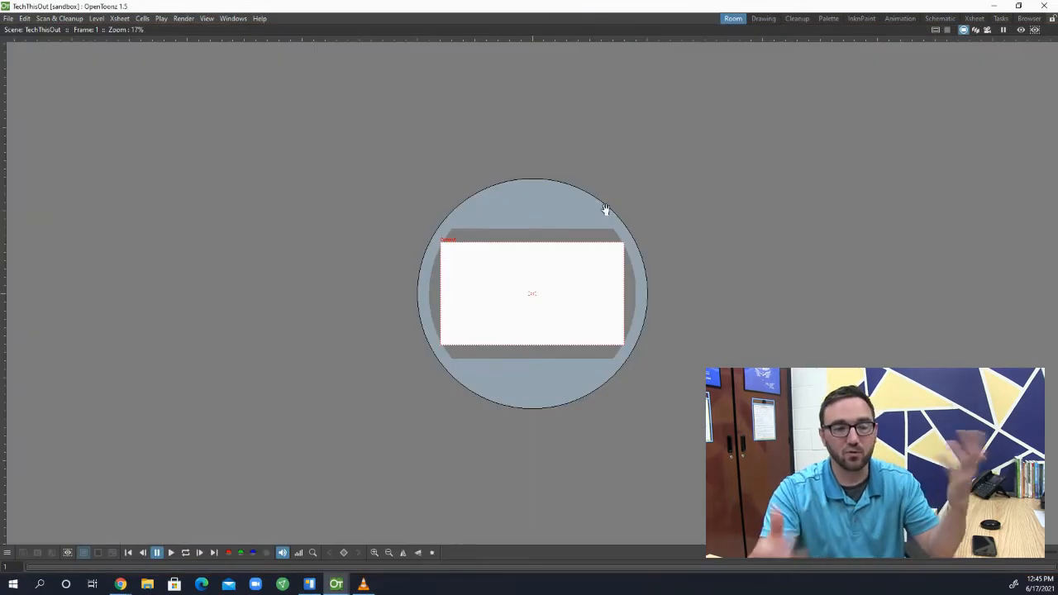
{"action": "scroll", "coordinate": [504, 286], "scroll_direction": "up", "scroll_amount": 3}
{"action": "scroll", "coordinate": [523, 285], "scroll_direction": "down", "scroll_amount": 1}
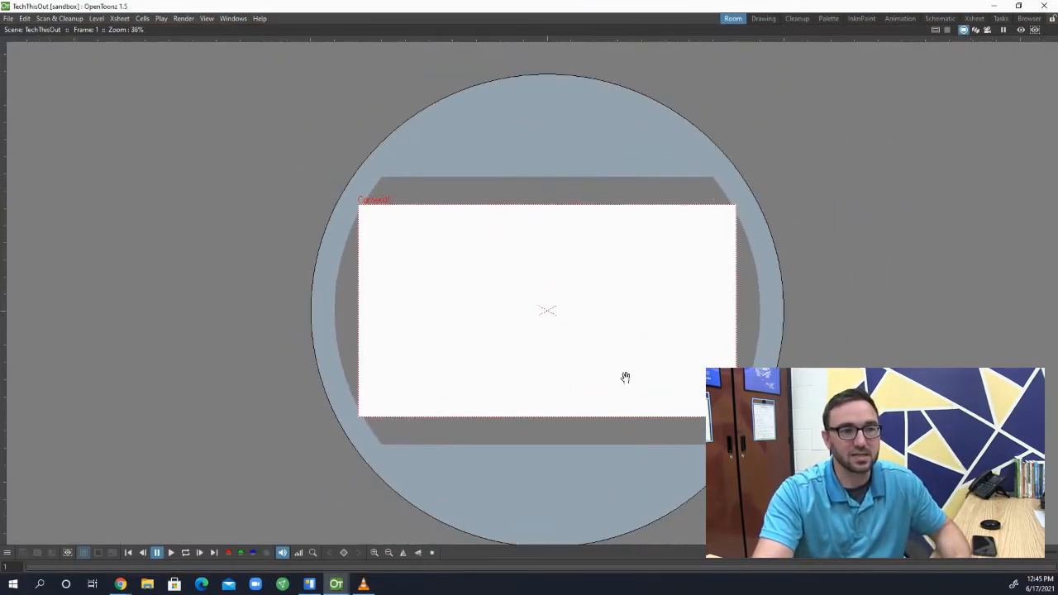
{"action": "scroll", "coordinate": [626, 376], "scroll_direction": "up", "scroll_amount": 1}
{"action": "scroll", "coordinate": [507, 278], "scroll_direction": "up", "scroll_amount": 1}
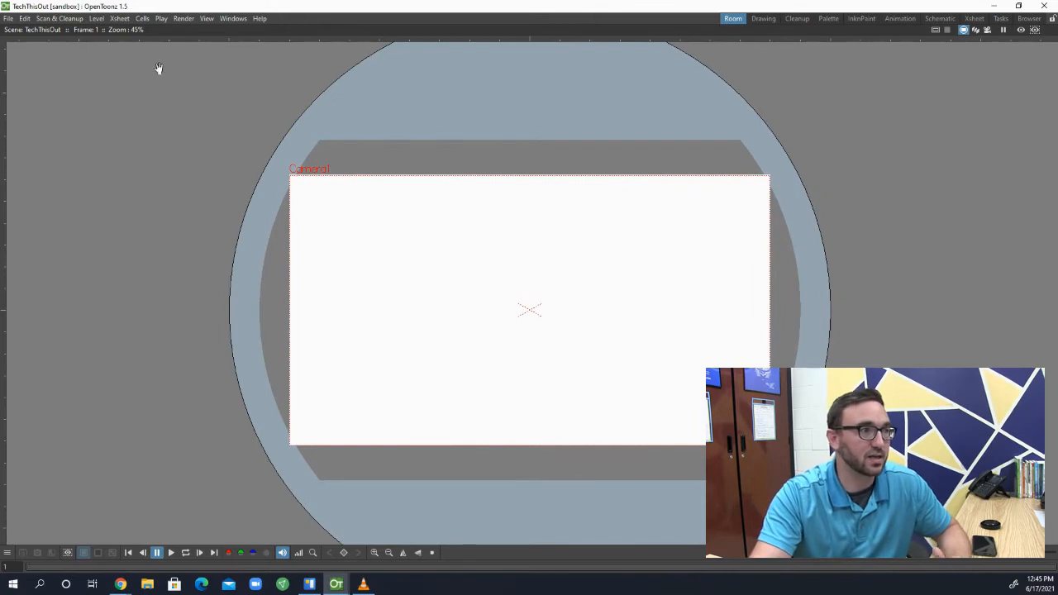
Add the Style Editor, dock it along the Viewer's left side, and set its colour to purple (H 289, S 47, V 65)
{"action": "left_click", "coordinate": [232, 18]}
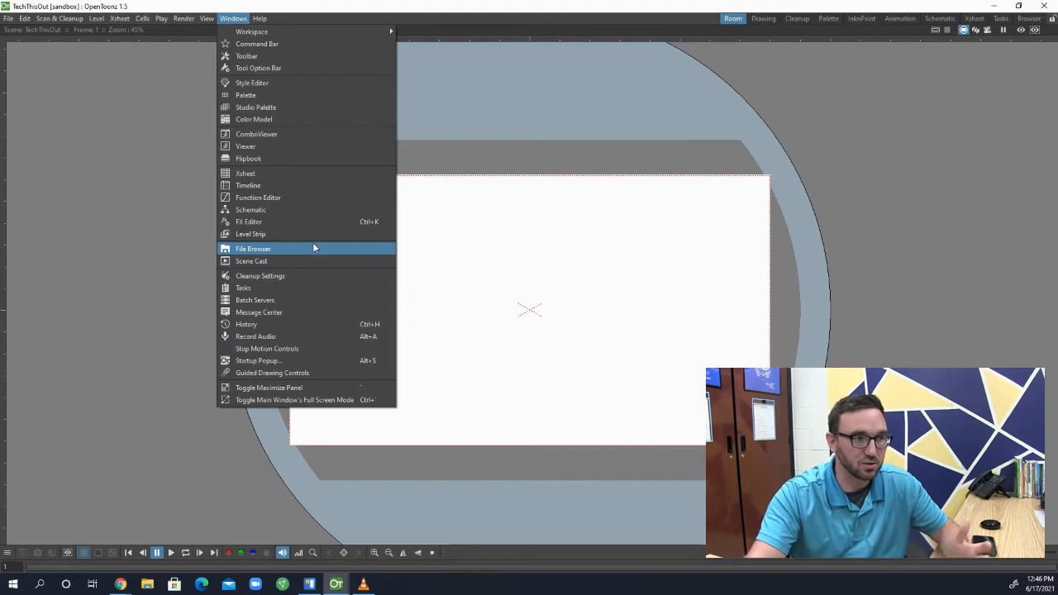
{"action": "left_click", "coordinate": [264, 85]}
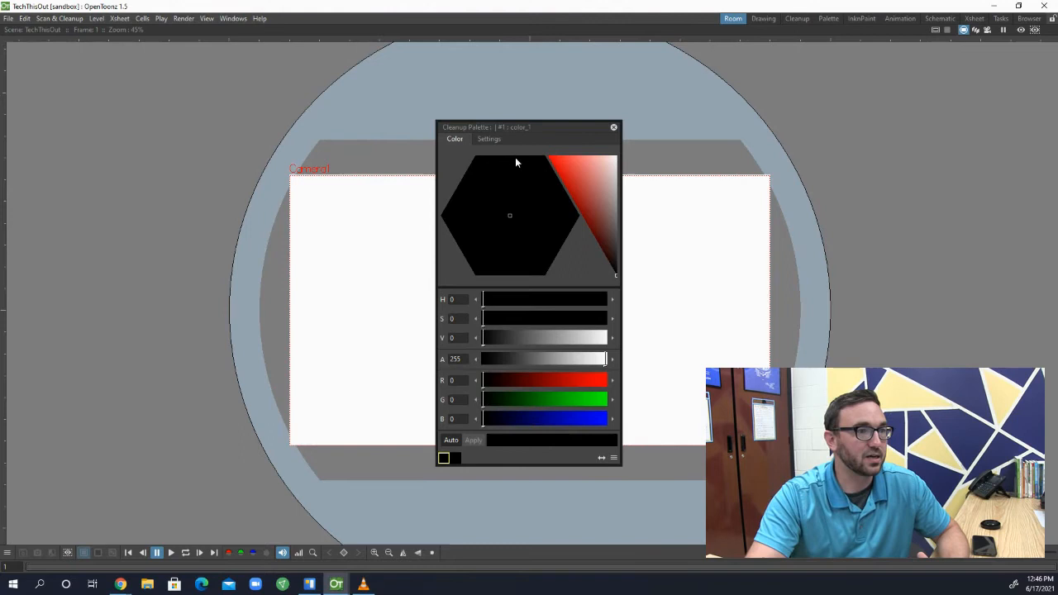
{"action": "mouse_move", "coordinate": [586, 187]}
{"action": "left_mouse_down"}
{"action": "mouse_move", "coordinate": [566, 170]}
{"action": "mouse_move", "coordinate": [584, 197]}
{"action": "left_mouse_up"}
{"action": "left_click", "coordinate": [514, 234]}
{"action": "mouse_move", "coordinate": [514, 234]}
{"action": "left_mouse_down"}
{"action": "mouse_move", "coordinate": [449, 187]}
{"action": "mouse_move", "coordinate": [526, 188]}
{"action": "mouse_move", "coordinate": [506, 204]}
{"action": "mouse_move", "coordinate": [532, 257]}
{"action": "mouse_move", "coordinate": [497, 211]}
{"action": "left_mouse_up"}
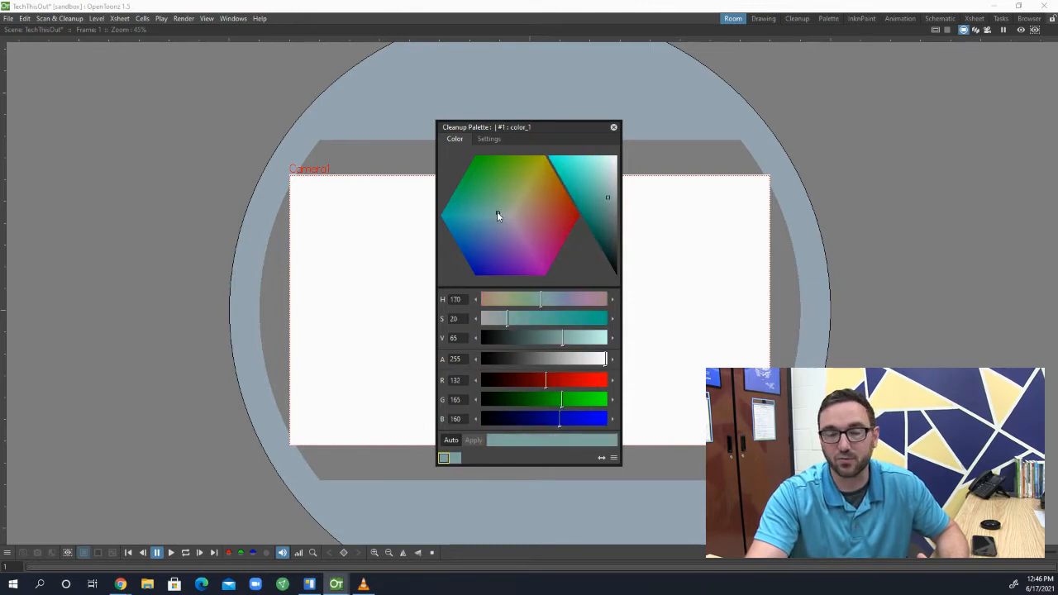
{"action": "left_click_drag", "start_coordinate": [562, 128], "coordinate": [3, 170]}
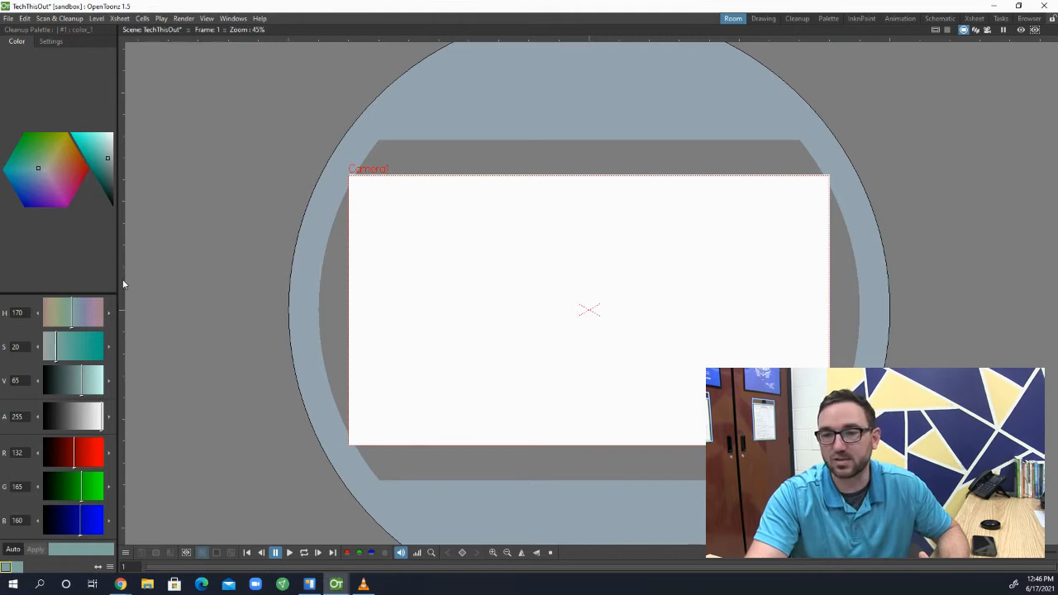
{"action": "left_click", "coordinate": [51, 187]}
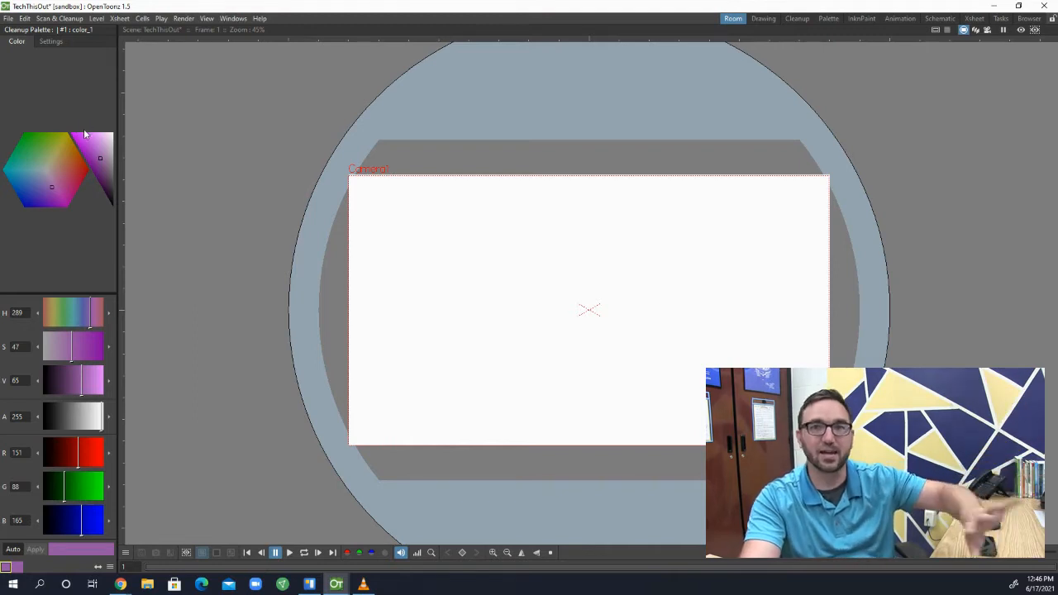
Add the Palette panel docked above the Style Editor, and enlarge it in height and the whole column in width
{"action": "left_click", "coordinate": [239, 19]}
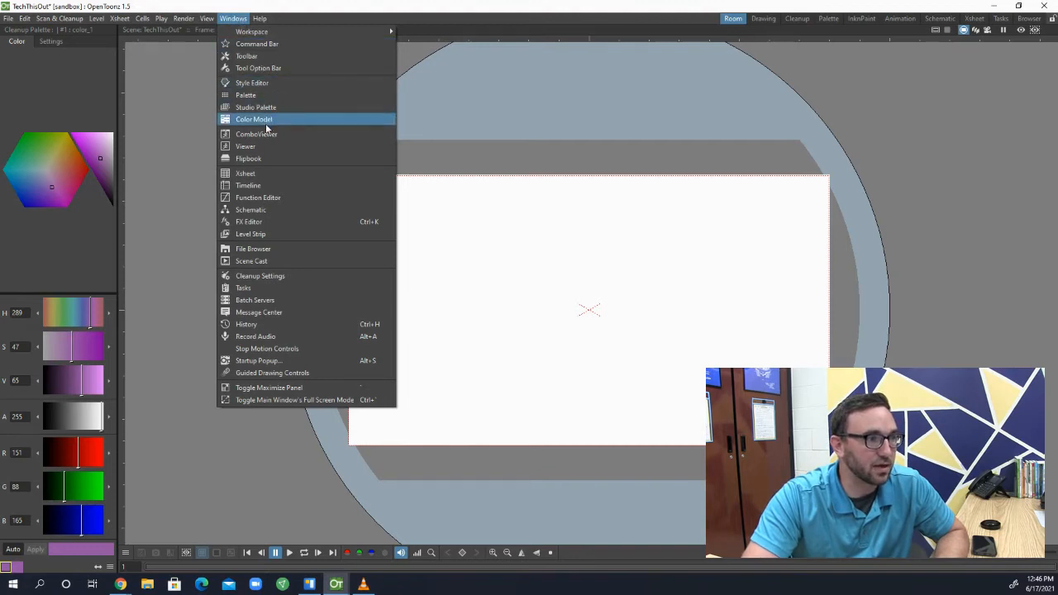
{"action": "left_click", "coordinate": [274, 95]}
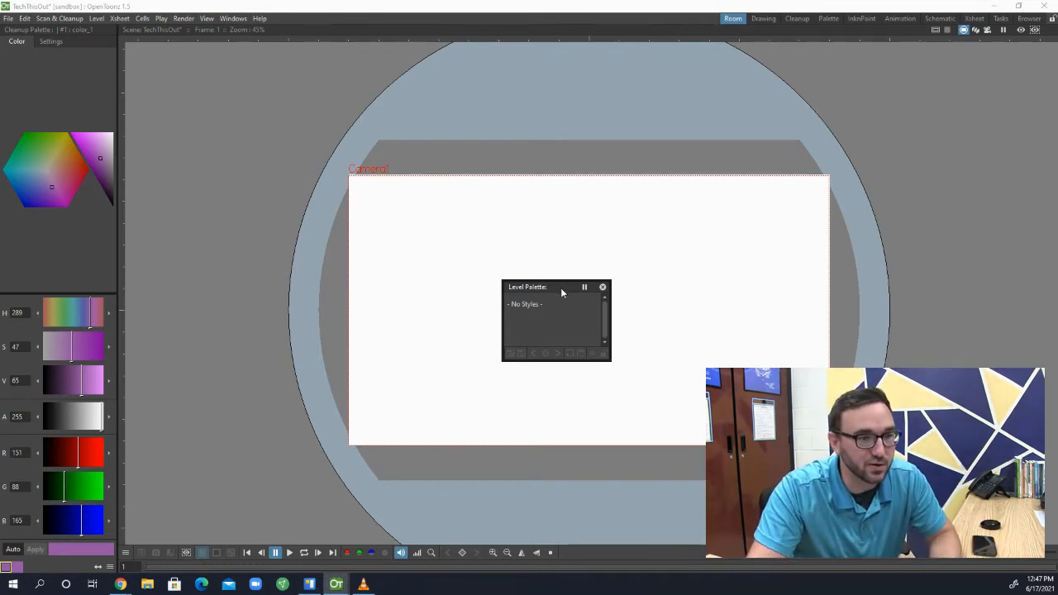
{"action": "left_click_drag", "start_coordinate": [560, 285], "coordinate": [61, 29]}
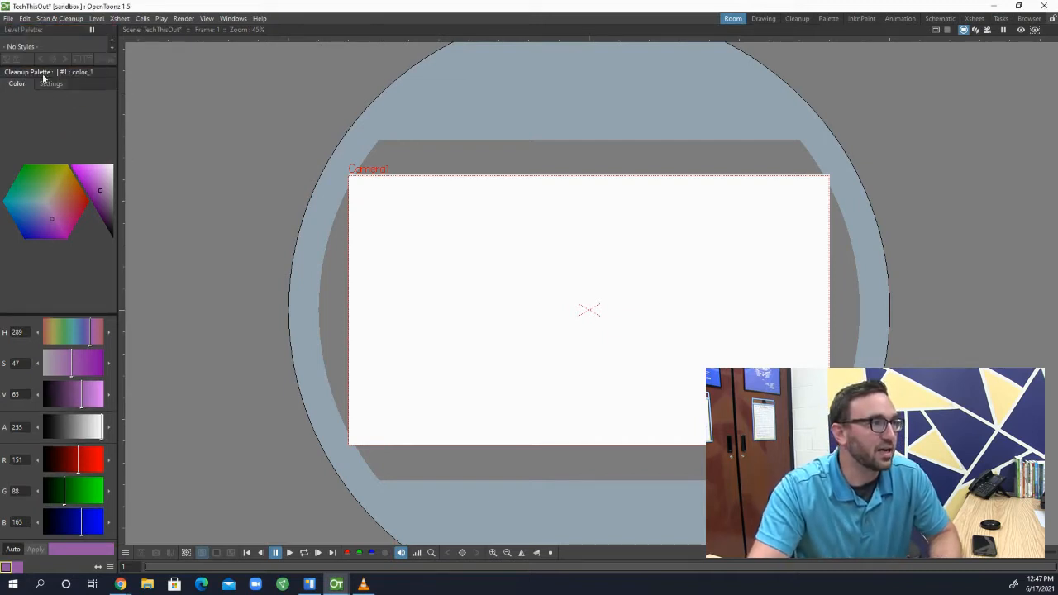
{"action": "left_click_drag", "start_coordinate": [45, 67], "coordinate": [41, 156]}
{"action": "left_click_drag", "start_coordinate": [118, 252], "coordinate": [171, 251]}
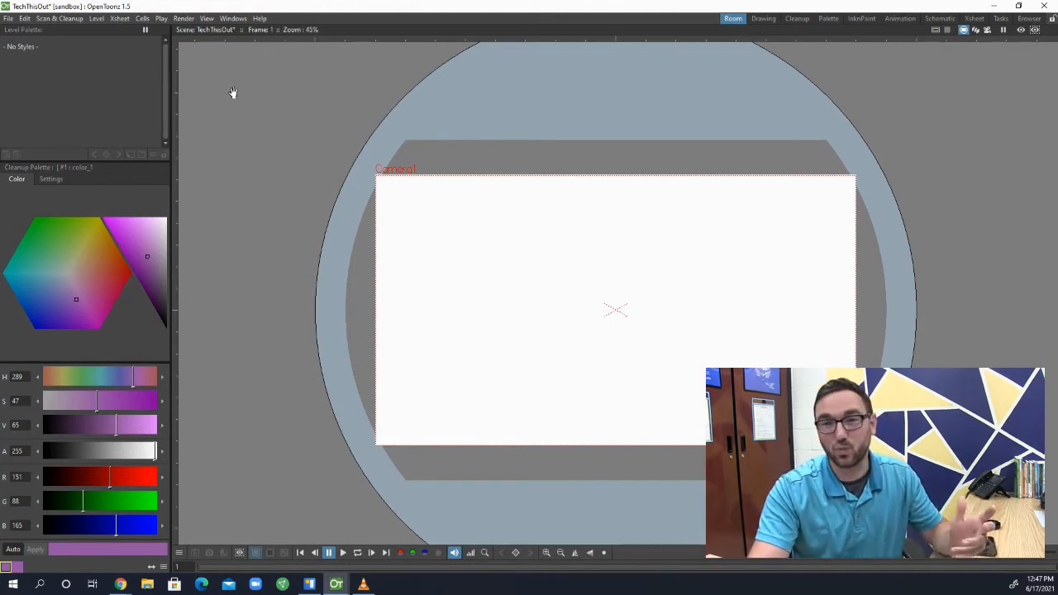
Add the Toolbar and dock it vertically between the palette column and the Viewer
{"action": "left_click", "coordinate": [229, 19]}
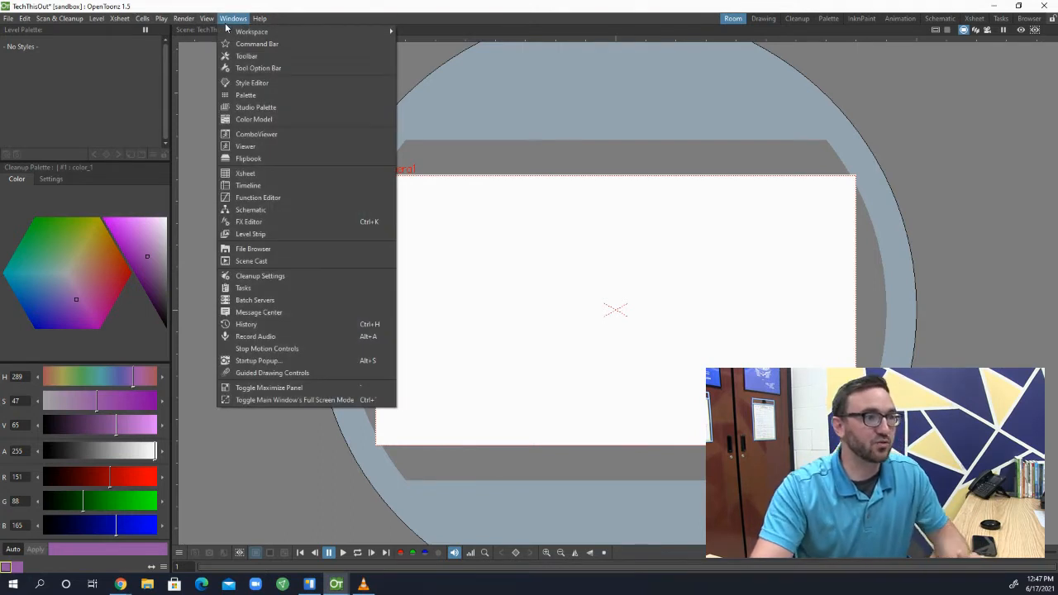
{"action": "left_click", "coordinate": [251, 58]}
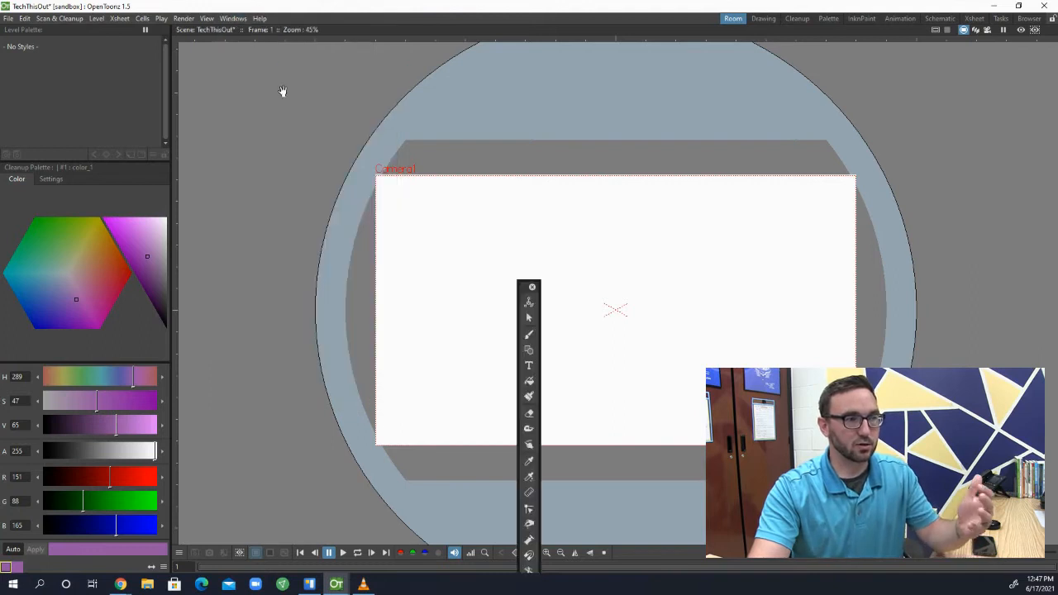
{"action": "left_click_drag", "start_coordinate": [523, 286], "coordinate": [177, 83]}
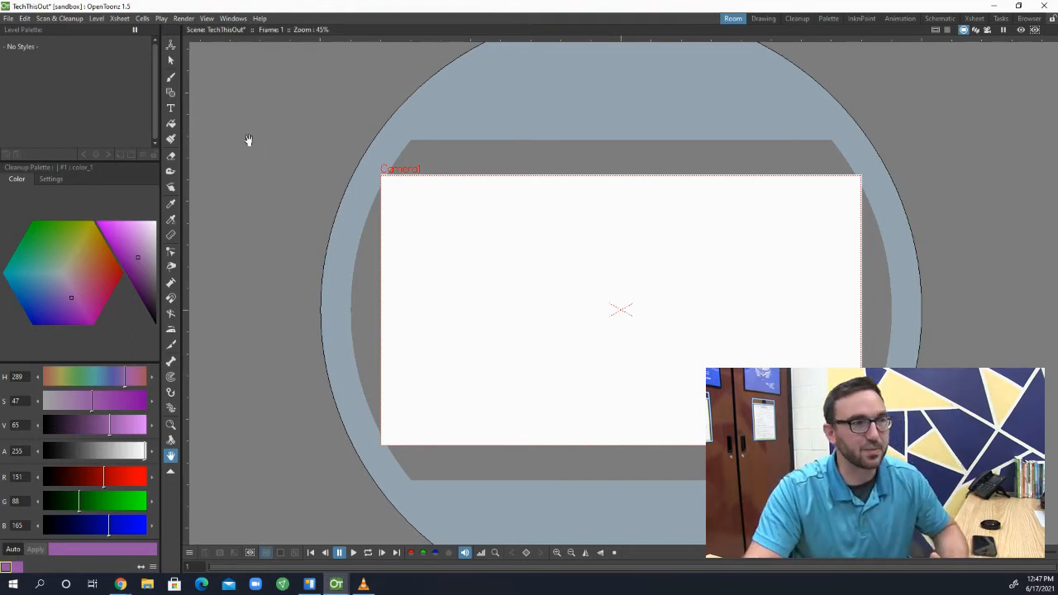
Add the Xsheet docked beneath the other panels, enlarge its height, and switch it to the horizontal timeline orientation
{"action": "left_click", "coordinate": [205, 19]}
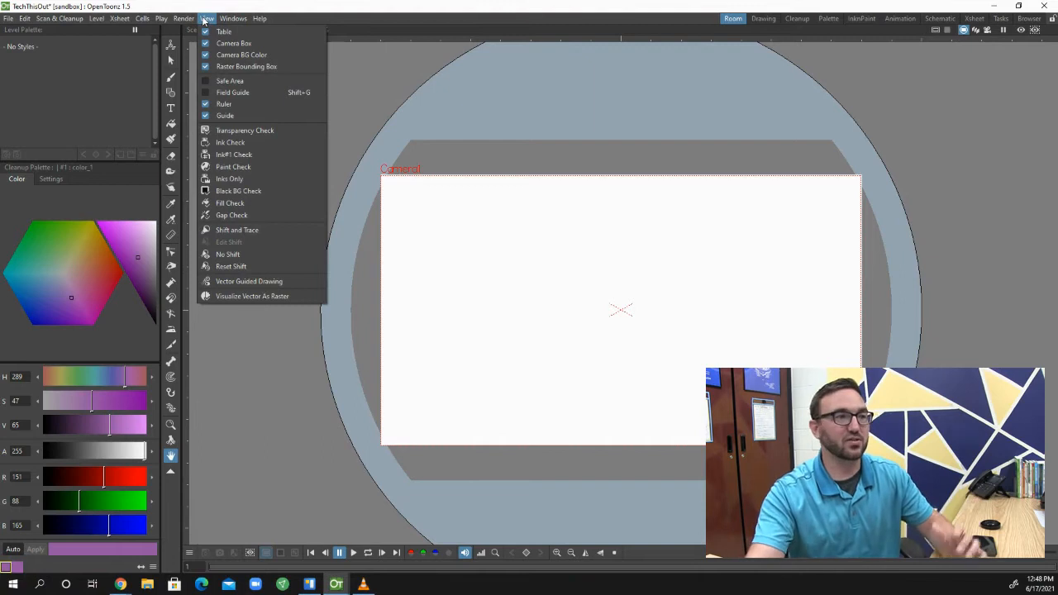
{"action": "mouse_move", "coordinate": [239, 22]}
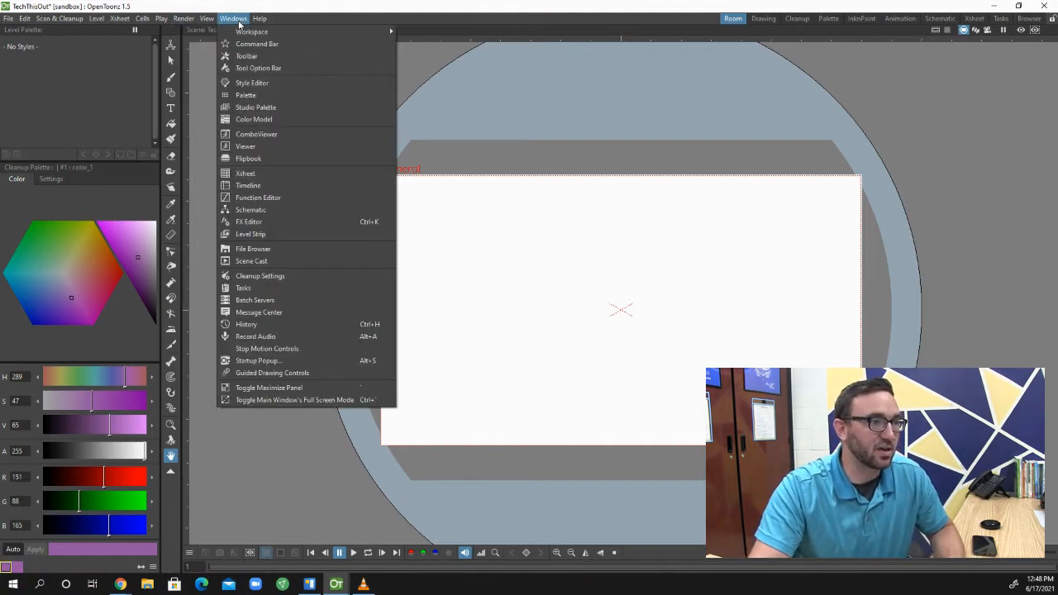
{"action": "left_click", "coordinate": [258, 174]}
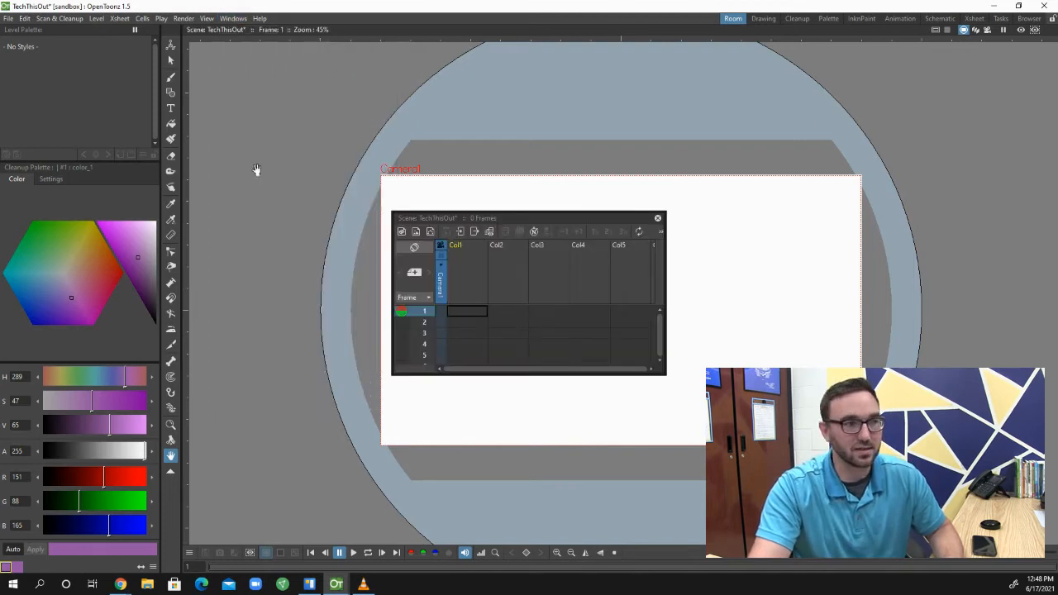
{"action": "left_click_drag", "start_coordinate": [510, 215], "coordinate": [360, 578]}
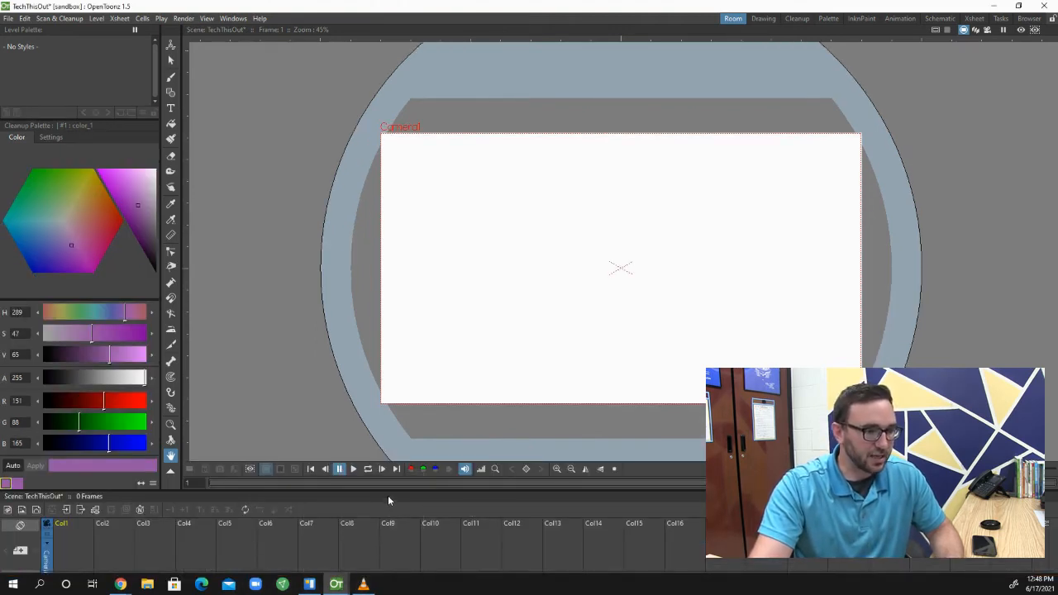
{"action": "left_click_drag", "start_coordinate": [388, 495], "coordinate": [396, 434]}
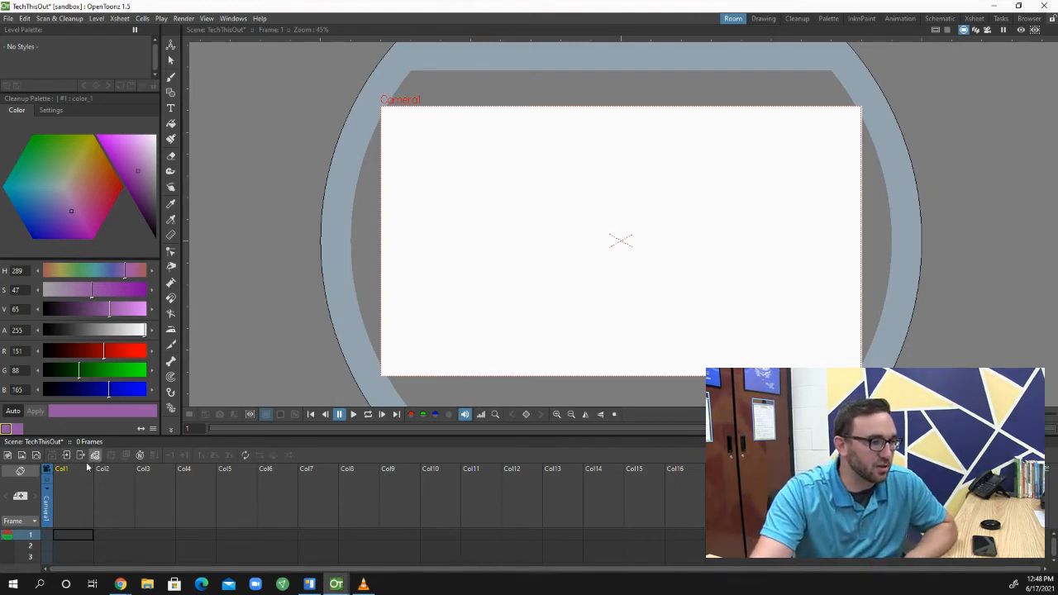
{"action": "left_click", "coordinate": [19, 472]}
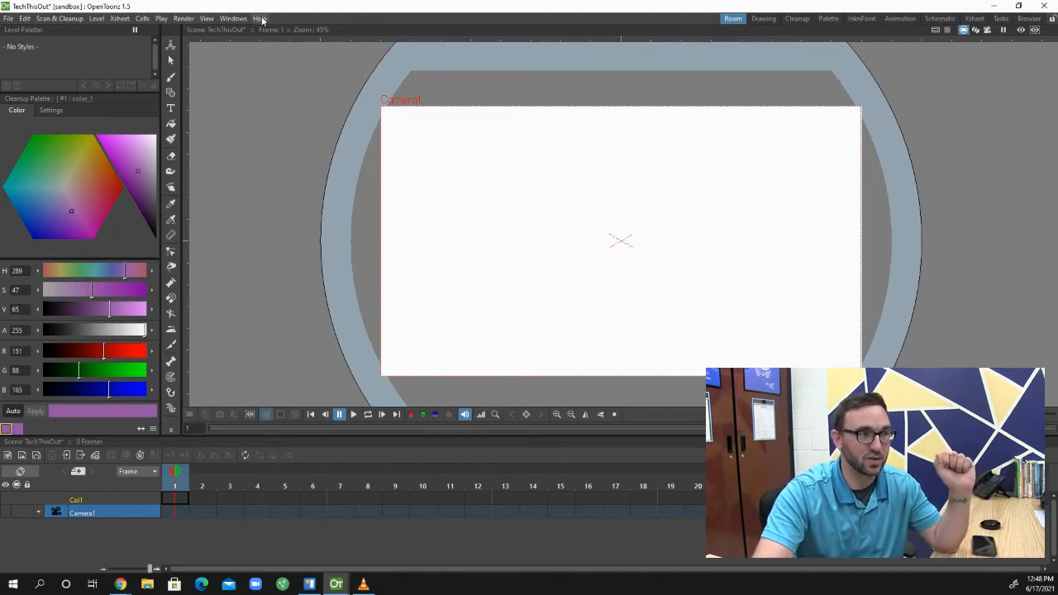
Lock the room panes of the custom workspace
{"action": "left_click", "coordinate": [233, 19]}
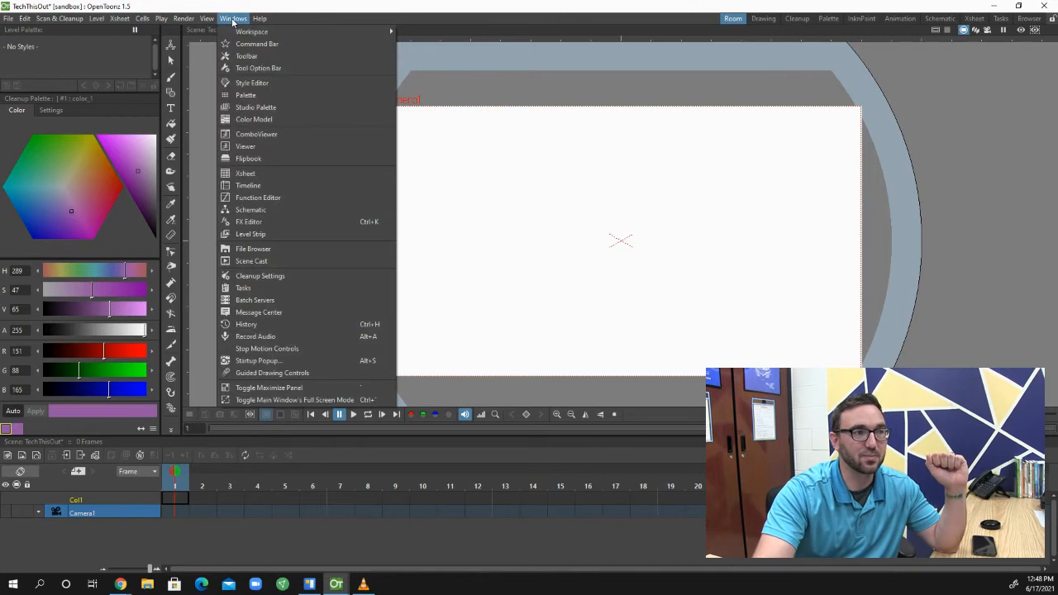
{"action": "mouse_move", "coordinate": [333, 33]}
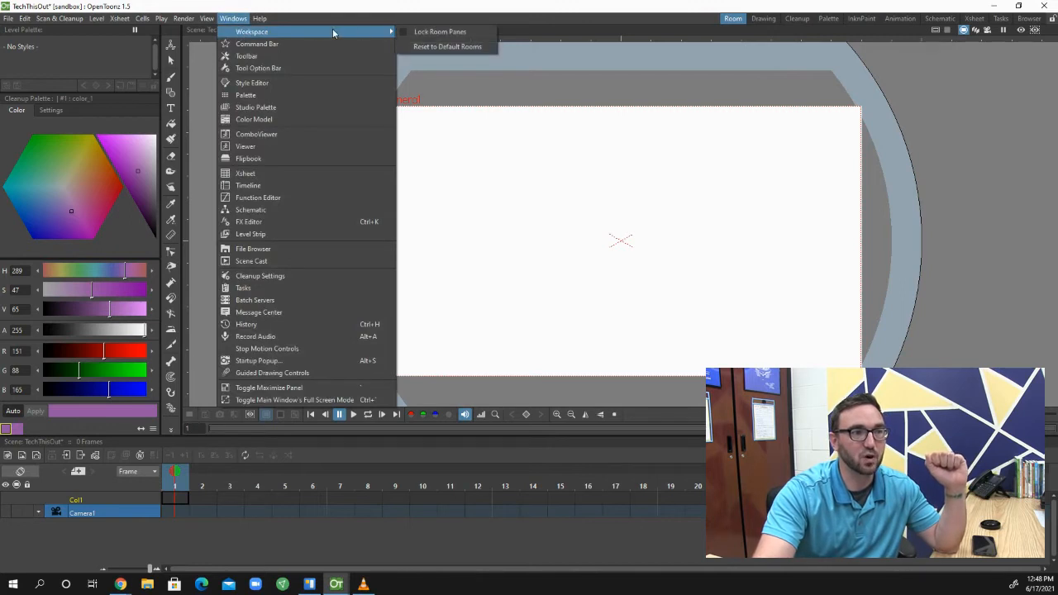
{"action": "left_click", "coordinate": [403, 33]}
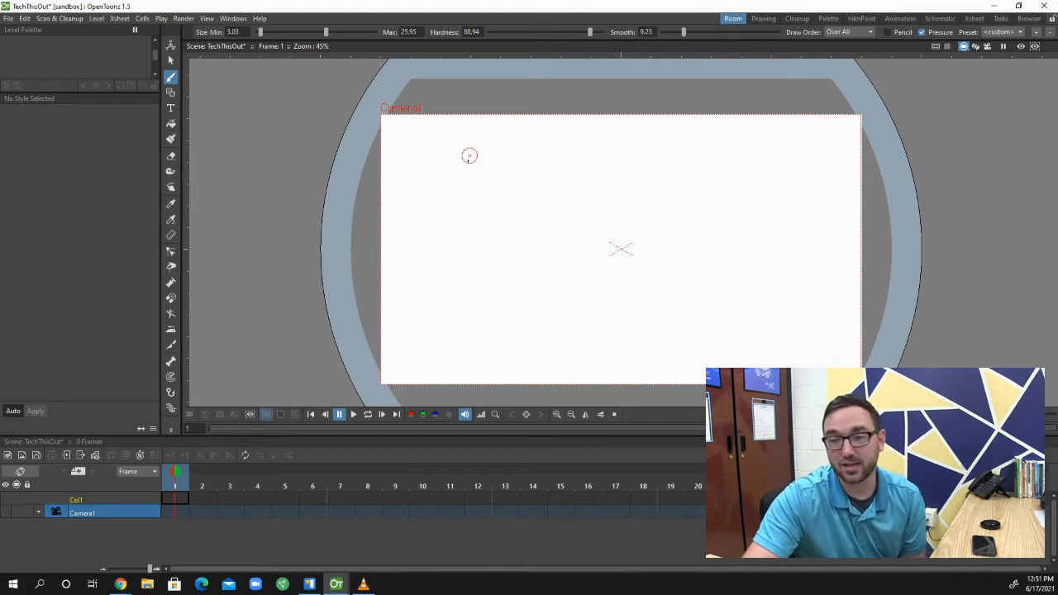
Draw a black smiling stick figure with both arms raised near the camera frame's left side on frame 1
{"action": "mouse_move", "coordinate": [481, 206]}
{"action": "left_mouse_down"}
{"action": "mouse_move", "coordinate": [454, 201]}
{"action": "mouse_move", "coordinate": [427, 223]}
{"action": "mouse_move", "coordinate": [434, 251]}
{"action": "mouse_move", "coordinate": [462, 259]}
{"action": "mouse_move", "coordinate": [482, 240]}
{"action": "mouse_move", "coordinate": [478, 200]}
{"action": "left_mouse_up"}
{"action": "mouse_move", "coordinate": [452, 261]}
{"action": "left_mouse_down"}
{"action": "mouse_move", "coordinate": [448, 296]}
{"action": "mouse_move", "coordinate": [465, 344]}
{"action": "mouse_move", "coordinate": [439, 346]}
{"action": "left_mouse_up"}
{"action": "mouse_move", "coordinate": [447, 289]}
{"action": "left_mouse_down"}
{"action": "mouse_move", "coordinate": [465, 278]}
{"action": "mouse_move", "coordinate": [452, 291]}
{"action": "mouse_move", "coordinate": [424, 274]}
{"action": "left_mouse_up"}
{"action": "mouse_move", "coordinate": [440, 240]}
{"action": "left_mouse_down"}
{"action": "mouse_move", "coordinate": [468, 240]}
{"action": "mouse_move", "coordinate": [451, 222]}
{"action": "mouse_move", "coordinate": [467, 225]}
{"action": "left_mouse_up"}
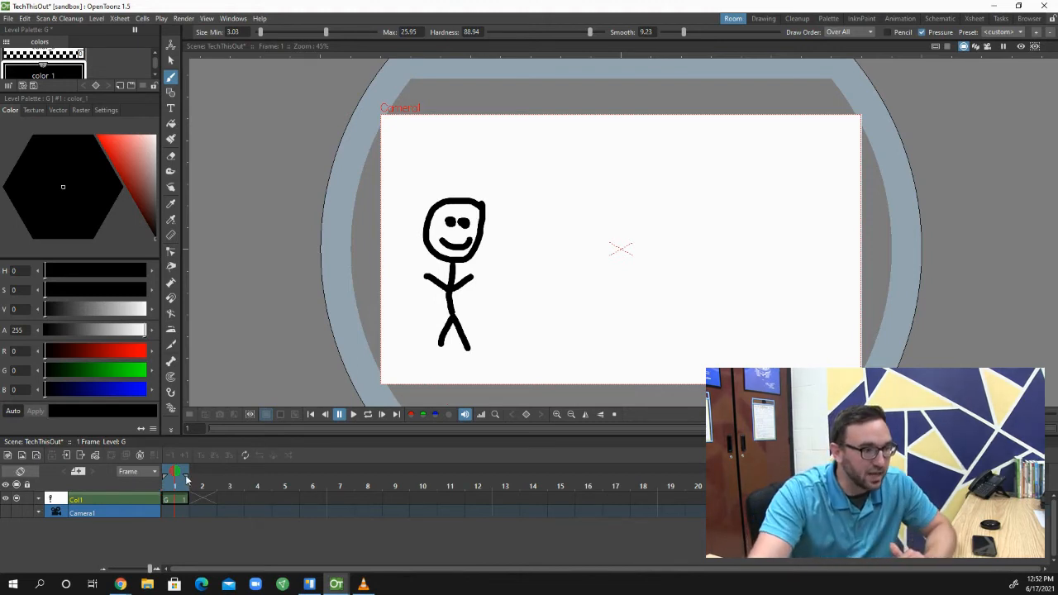
Extend the first drawing through frame 2 and activate Onion Skin on empty frame 3
{"action": "left_click", "coordinate": [185, 501]}
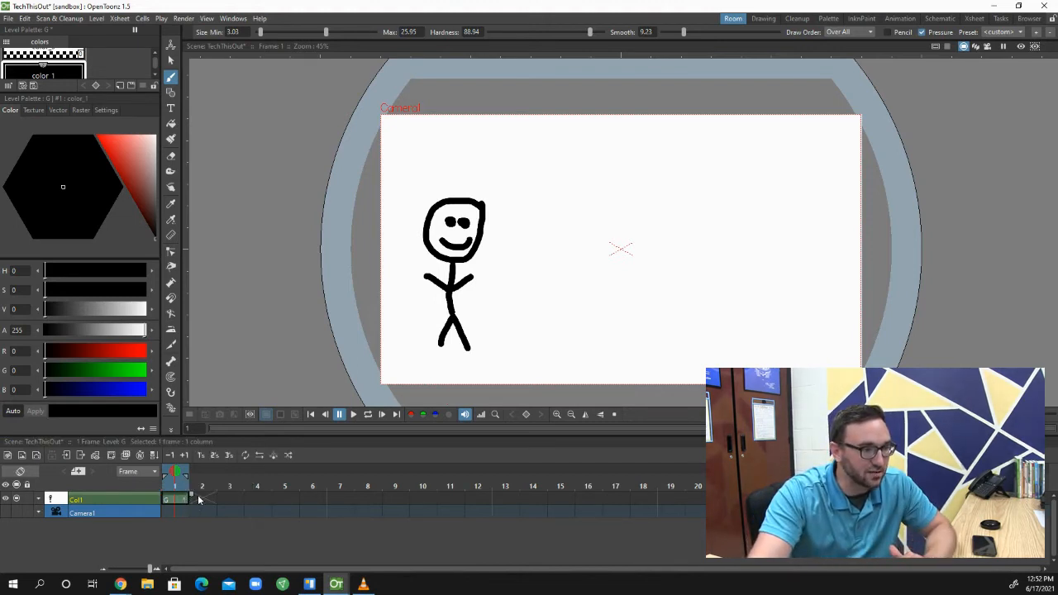
{"action": "left_click_drag", "start_coordinate": [215, 500], "coordinate": [219, 500]}
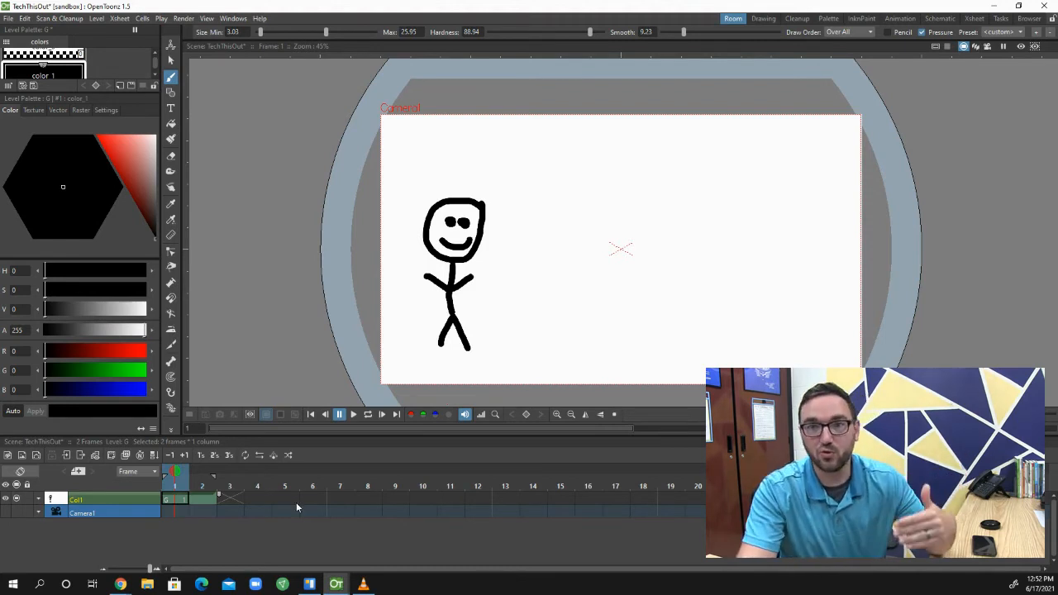
{"action": "left_click", "coordinate": [231, 499]}
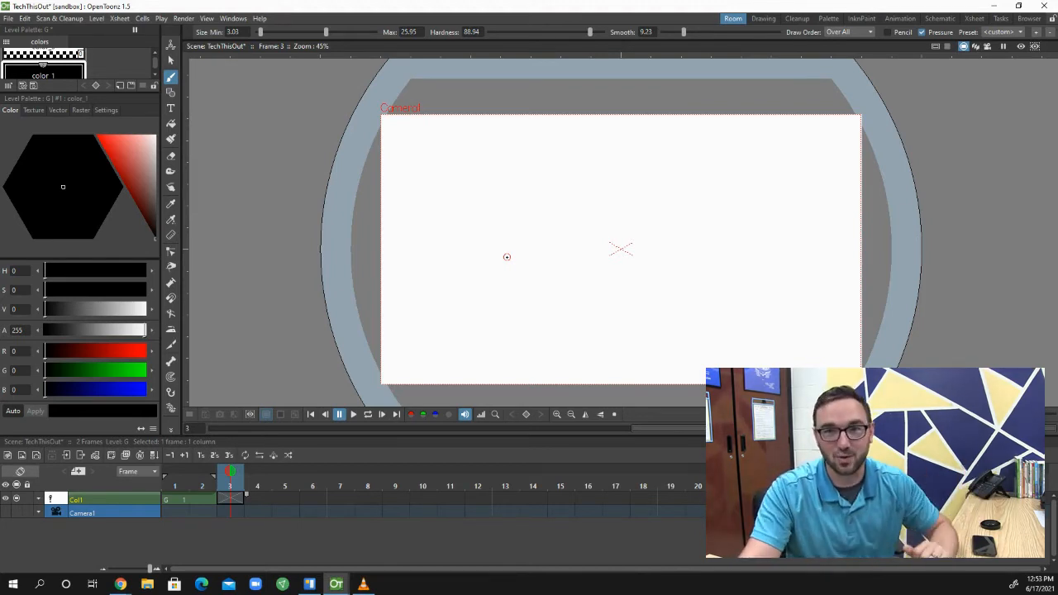
{"action": "right_click", "coordinate": [545, 219]}
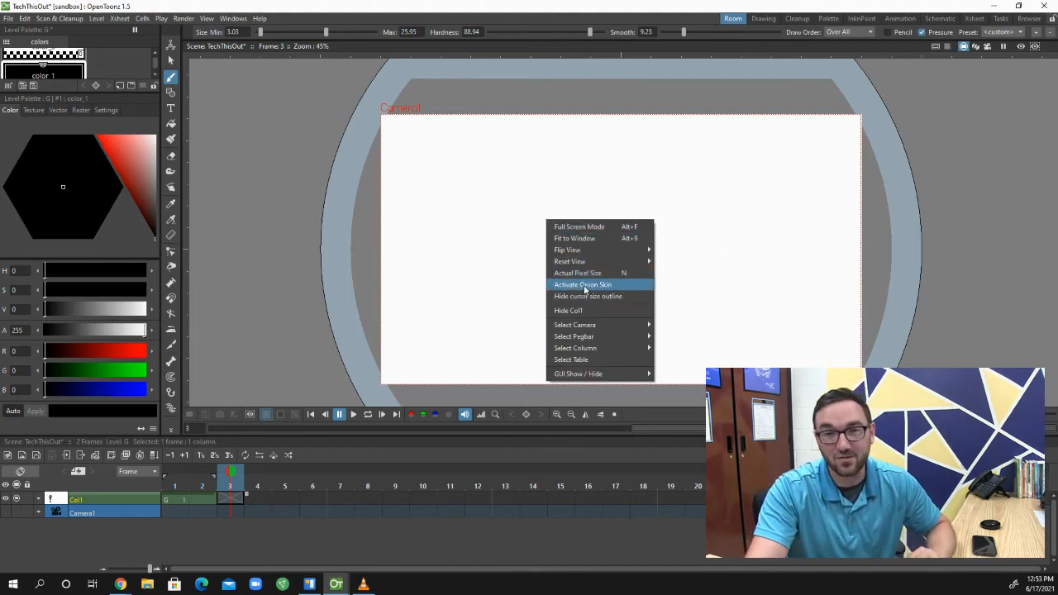
{"action": "left_click", "coordinate": [583, 286]}
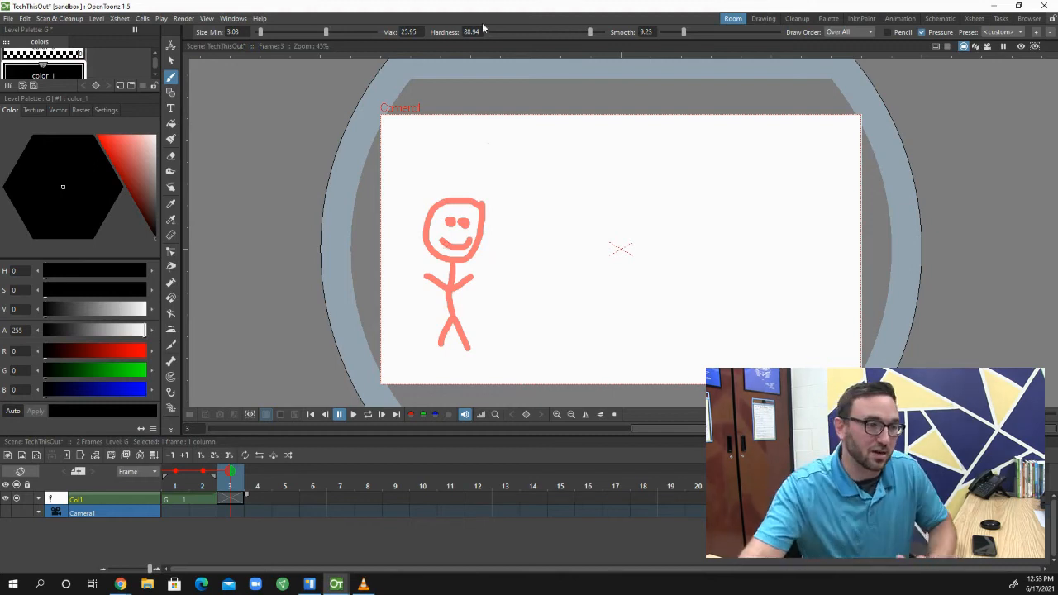
Trace the onion-skinned figure with face, body and legs on frame 3, drawing its left-hand arm slightly lower
{"action": "mouse_move", "coordinate": [474, 204]}
{"action": "left_mouse_down"}
{"action": "mouse_move", "coordinate": [430, 205]}
{"action": "mouse_move", "coordinate": [426, 249]}
{"action": "mouse_move", "coordinate": [462, 264]}
{"action": "mouse_move", "coordinate": [479, 252]}
{"action": "mouse_move", "coordinate": [472, 200]}
{"action": "left_mouse_up"}
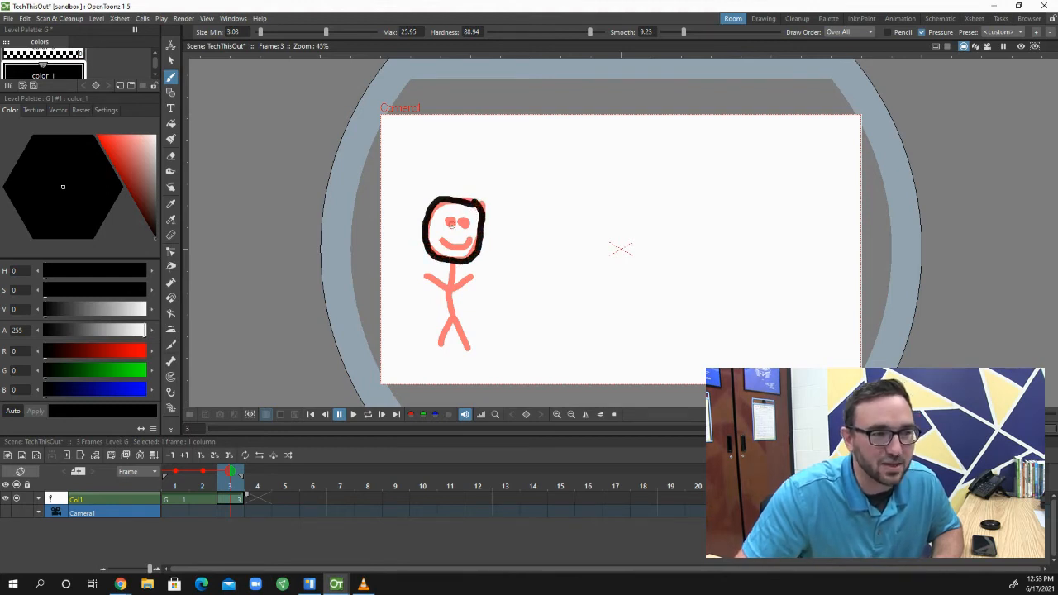
{"action": "left_click_drag", "start_coordinate": [450, 221], "coordinate": [452, 223]}
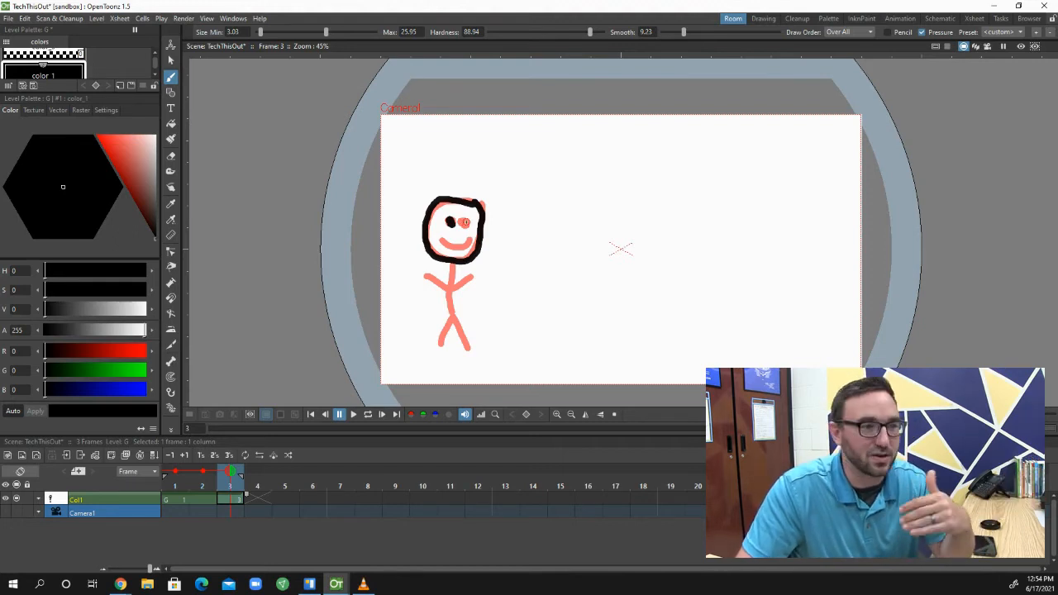
{"action": "mouse_move", "coordinate": [464, 222]}
{"action": "left_mouse_down"}
{"action": "mouse_move", "coordinate": [441, 239]}
{"action": "mouse_move", "coordinate": [468, 241]}
{"action": "left_mouse_up"}
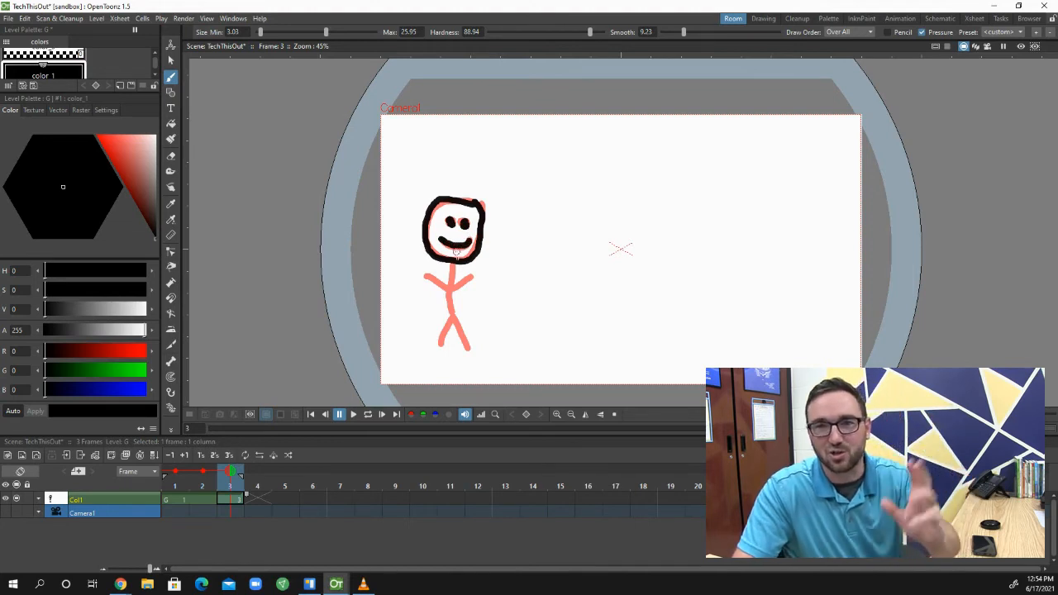
{"action": "mouse_move", "coordinate": [453, 266]}
{"action": "left_mouse_down"}
{"action": "mouse_move", "coordinate": [467, 348]}
{"action": "mouse_move", "coordinate": [450, 317]}
{"action": "mouse_move", "coordinate": [438, 345]}
{"action": "left_mouse_up"}
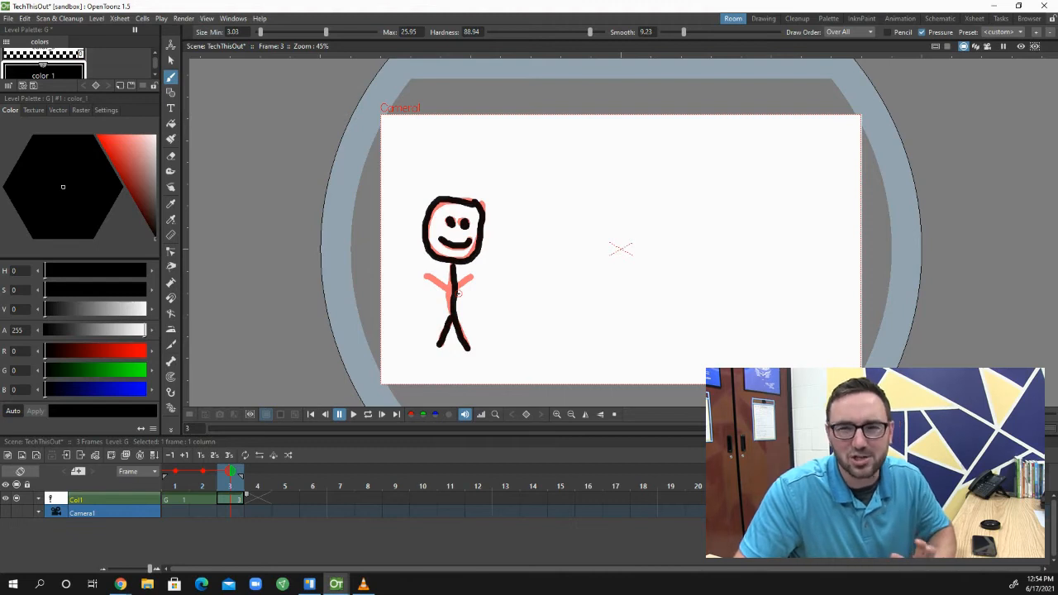
{"action": "mouse_move", "coordinate": [454, 290]}
{"action": "left_mouse_down"}
{"action": "mouse_move", "coordinate": [475, 276]}
{"action": "mouse_move", "coordinate": [427, 283]}
{"action": "left_mouse_up"}
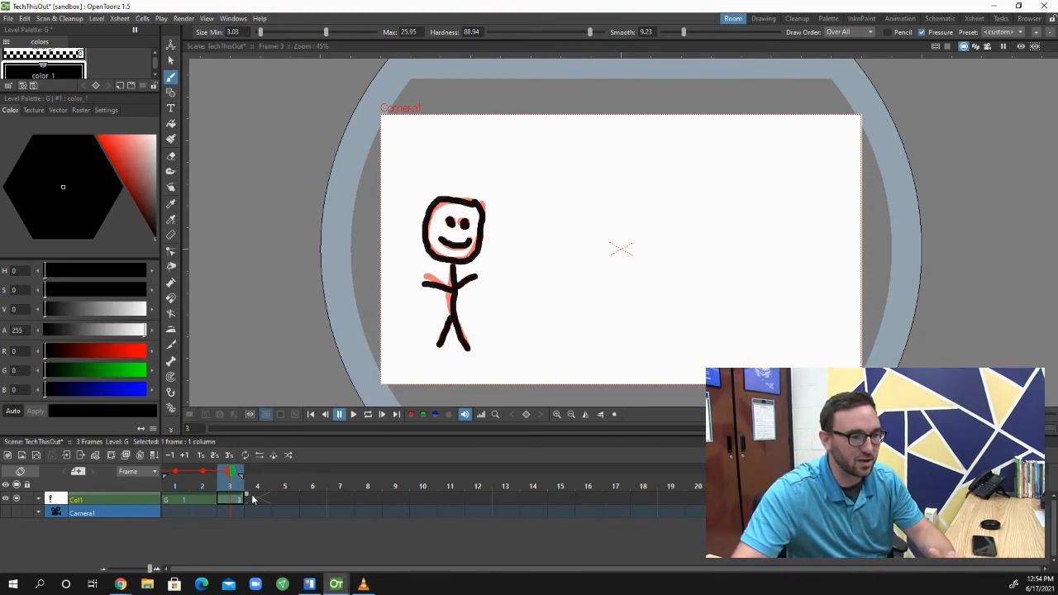
Extend the frame 3 drawing through frame 4 and draw the figure on frame 5 with its left-hand arm sloping down
{"action": "left_click_drag", "start_coordinate": [269, 494], "coordinate": [273, 495]}
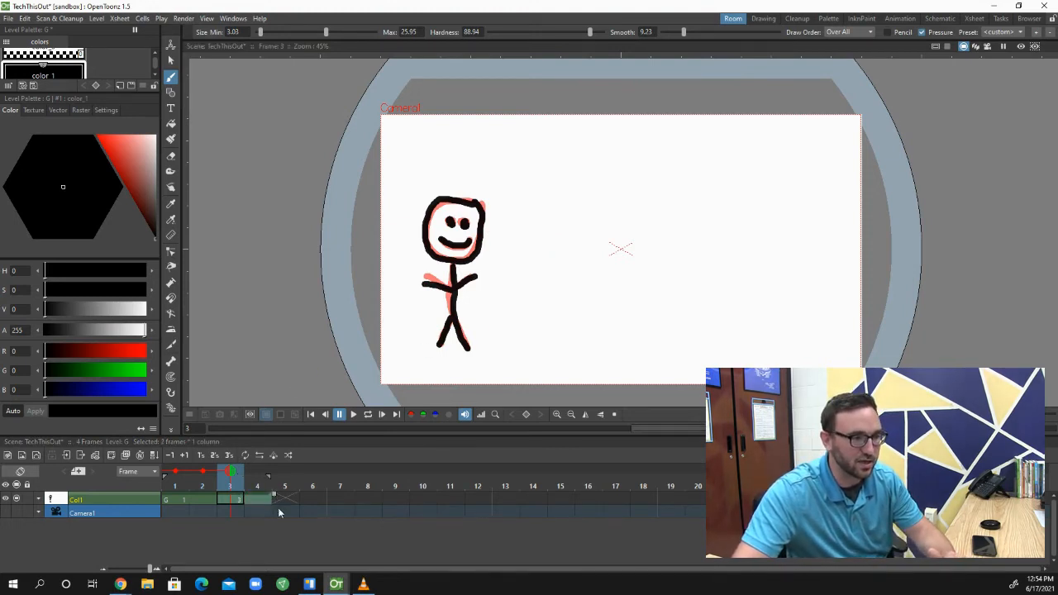
{"action": "left_click", "coordinate": [285, 496]}
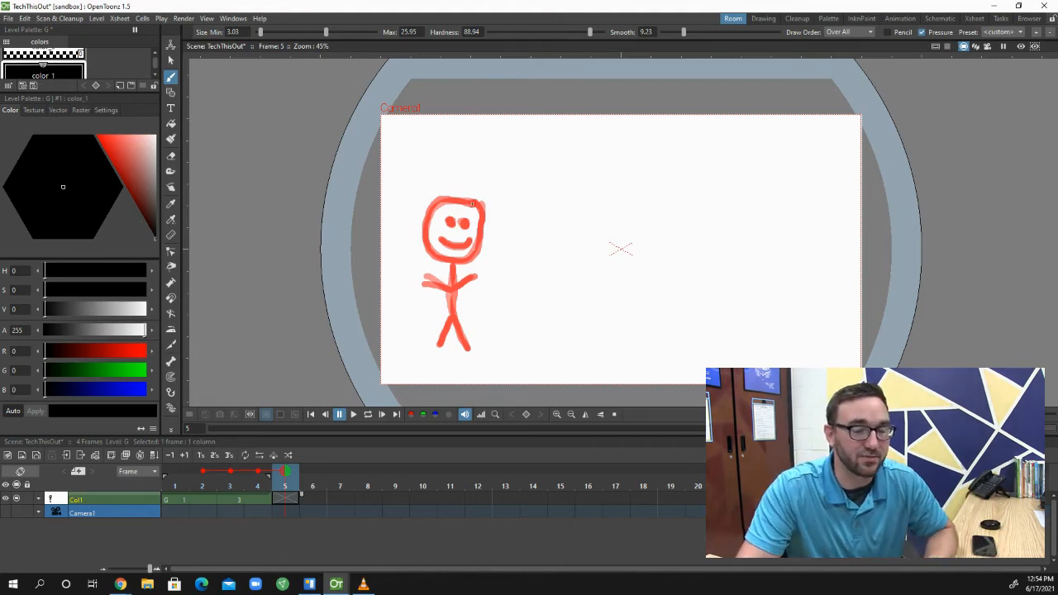
{"action": "mouse_move", "coordinate": [476, 204]}
{"action": "left_mouse_down"}
{"action": "mouse_move", "coordinate": [434, 207]}
{"action": "mouse_move", "coordinate": [428, 254]}
{"action": "mouse_move", "coordinate": [459, 266]}
{"action": "mouse_move", "coordinate": [474, 250]}
{"action": "mouse_move", "coordinate": [478, 201]}
{"action": "mouse_move", "coordinate": [466, 224]}
{"action": "mouse_move", "coordinate": [449, 223]}
{"action": "mouse_move", "coordinate": [447, 250]}
{"action": "mouse_move", "coordinate": [440, 240]}
{"action": "mouse_move", "coordinate": [473, 238]}
{"action": "left_mouse_up"}
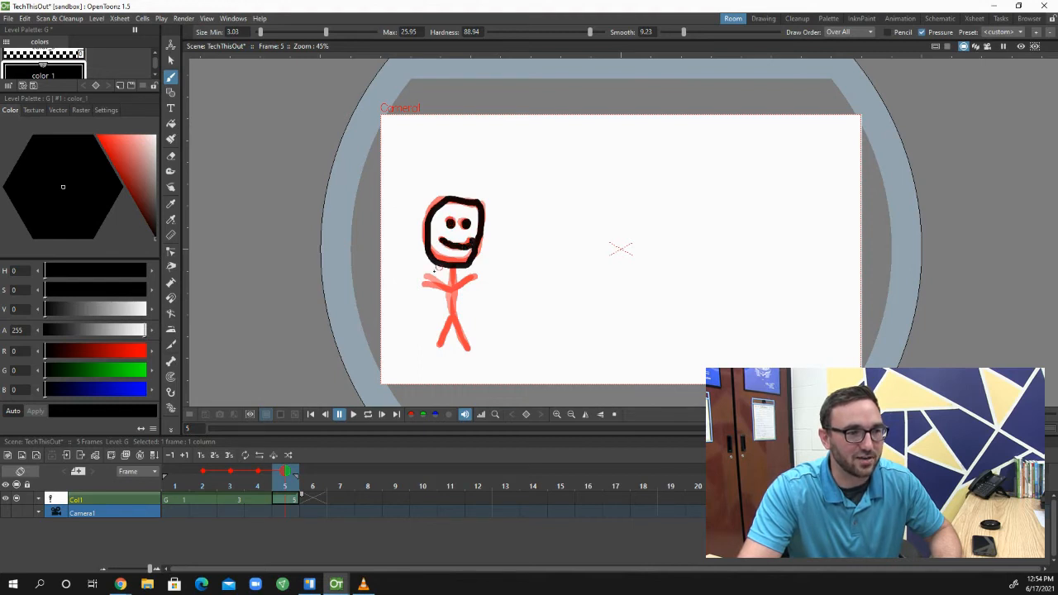
{"action": "mouse_move", "coordinate": [450, 288]}
{"action": "left_mouse_down"}
{"action": "mouse_move", "coordinate": [422, 299]}
{"action": "mouse_move", "coordinate": [452, 268]}
{"action": "mouse_move", "coordinate": [423, 297]}
{"action": "mouse_move", "coordinate": [454, 294]}
{"action": "mouse_move", "coordinate": [471, 354]}
{"action": "left_mouse_up"}
{"action": "left_click_drag", "start_coordinate": [451, 313], "coordinate": [438, 349]}
{"action": "left_click_drag", "start_coordinate": [453, 287], "coordinate": [480, 276]}
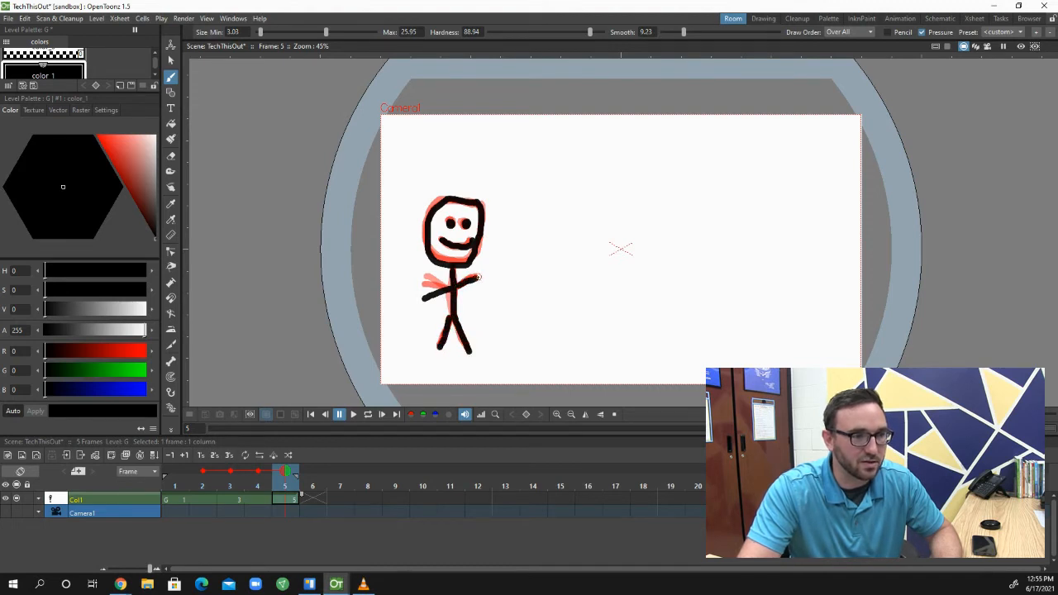
Hold the frame 5 drawing through frame 6 and redraw the figure on frame 7 with its left-hand arm lower still
{"action": "left_click", "coordinate": [344, 500]}
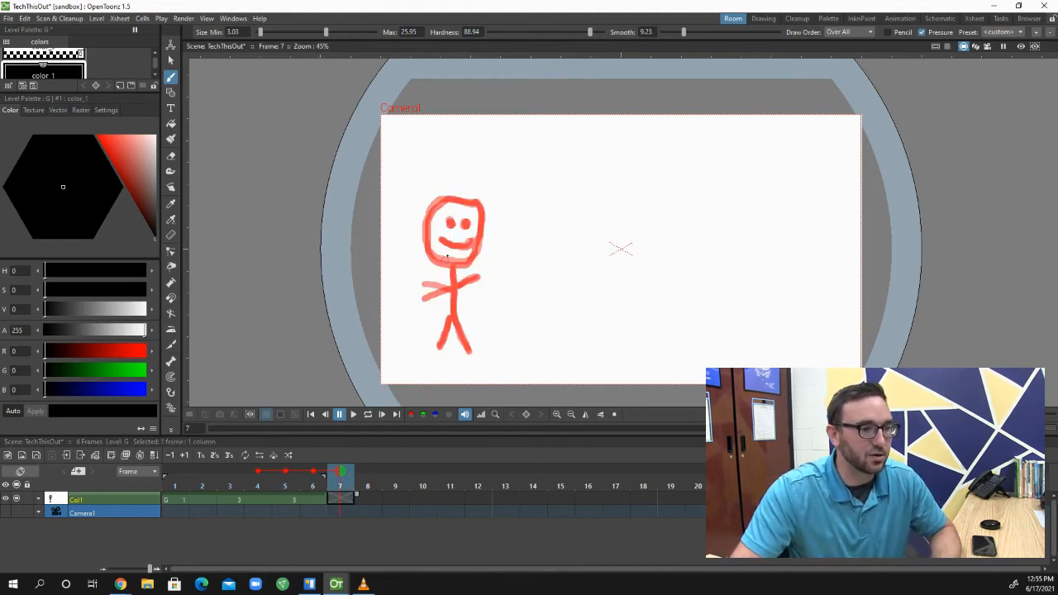
{"action": "mouse_move", "coordinate": [464, 203]}
{"action": "left_mouse_down"}
{"action": "mouse_move", "coordinate": [476, 205]}
{"action": "mouse_move", "coordinate": [437, 203]}
{"action": "mouse_move", "coordinate": [424, 243]}
{"action": "mouse_move", "coordinate": [442, 265]}
{"action": "mouse_move", "coordinate": [478, 253]}
{"action": "mouse_move", "coordinate": [482, 217]}
{"action": "mouse_move", "coordinate": [469, 202]}
{"action": "left_mouse_up"}
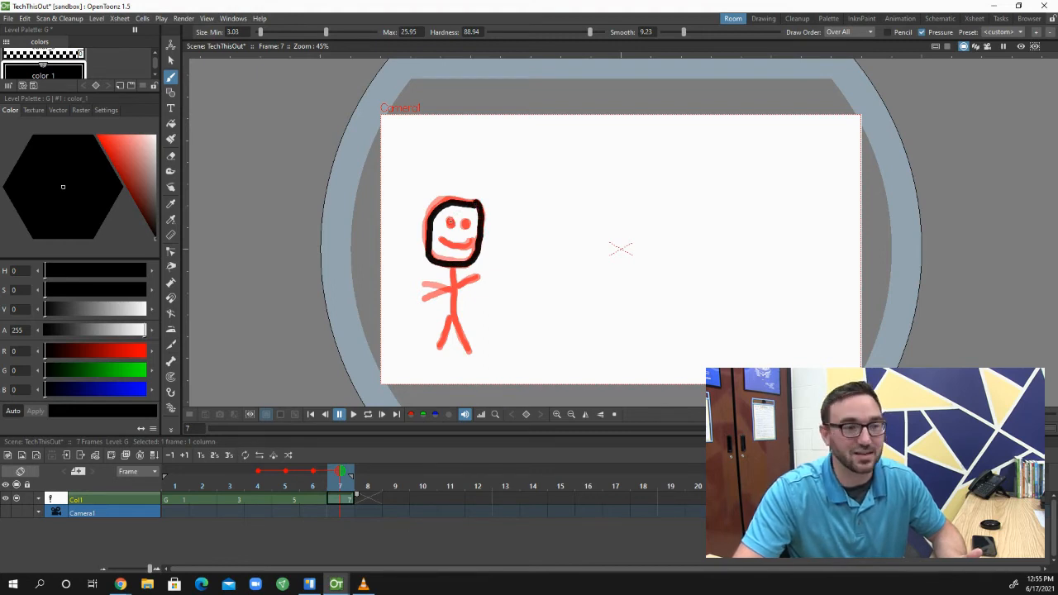
{"action": "mouse_move", "coordinate": [465, 222]}
{"action": "left_mouse_down"}
{"action": "mouse_move", "coordinate": [441, 240]}
{"action": "mouse_move", "coordinate": [472, 241]}
{"action": "left_mouse_up"}
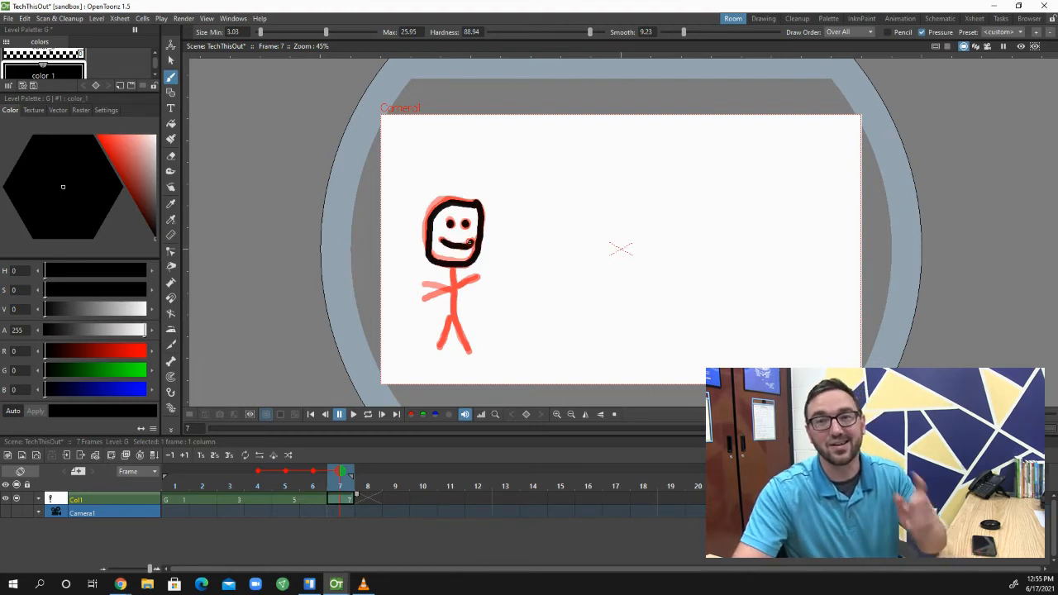
{"action": "mouse_move", "coordinate": [453, 273]}
{"action": "left_mouse_down"}
{"action": "mouse_move", "coordinate": [455, 327]}
{"action": "mouse_move", "coordinate": [470, 355]}
{"action": "left_mouse_up"}
{"action": "left_click_drag", "start_coordinate": [453, 324], "coordinate": [440, 348]}
{"action": "mouse_move", "coordinate": [456, 286]}
{"action": "left_mouse_down"}
{"action": "mouse_move", "coordinate": [479, 277]}
{"action": "mouse_move", "coordinate": [425, 312]}
{"action": "left_mouse_up"}
Move on to frame 9 and trace the stick figure's head, face, body, legs and right-hand arm
{"action": "key", "text": "Right"}
{"action": "key", "text": "Right"}
{"action": "mouse_move", "coordinate": [472, 203]}
{"action": "left_mouse_down"}
{"action": "mouse_move", "coordinate": [480, 222]}
{"action": "mouse_move", "coordinate": [473, 202]}
{"action": "left_mouse_up"}
{"action": "left_click", "coordinate": [467, 225]}
{"action": "left_click", "coordinate": [450, 224]}
{"action": "left_click_drag", "start_coordinate": [444, 239], "coordinate": [473, 242]}
{"action": "mouse_move", "coordinate": [454, 287]}
{"action": "left_mouse_down"}
{"action": "mouse_move", "coordinate": [424, 297]}
{"action": "mouse_move", "coordinate": [471, 356]}
{"action": "left_mouse_up"}
{"action": "left_click_drag", "start_coordinate": [452, 321], "coordinate": [440, 347]}
{"action": "left_click_drag", "start_coordinate": [457, 286], "coordinate": [481, 275]}
Extend the frame 9 drawing through frame 10 and draw the figure's head, body, legs and arms on frame 11
{"action": "left_click_drag", "start_coordinate": [412, 494], "coordinate": [440, 496]}
{"action": "left_click", "coordinate": [450, 499]}
{"action": "mouse_move", "coordinate": [478, 205]}
{"action": "left_mouse_down"}
{"action": "mouse_move", "coordinate": [437, 261]}
{"action": "mouse_move", "coordinate": [480, 208]}
{"action": "left_mouse_up"}
{"action": "left_click_drag", "start_coordinate": [454, 273], "coordinate": [473, 368]}
{"action": "left_click_drag", "start_coordinate": [455, 327], "coordinate": [431, 368]}
{"action": "mouse_move", "coordinate": [458, 287]}
{"action": "left_mouse_down"}
{"action": "mouse_move", "coordinate": [482, 274]}
{"action": "mouse_move", "coordinate": [420, 296]}
{"action": "left_mouse_up"}
Extend the frame 11 drawing through frame 12 and draw the full smiling figure on frame 13 with its left-hand arm rising
{"action": "left_click_drag", "start_coordinate": [467, 494], "coordinate": [497, 496]}
{"action": "left_click", "coordinate": [505, 499]}
{"action": "mouse_move", "coordinate": [482, 213]}
{"action": "left_mouse_down"}
{"action": "mouse_move", "coordinate": [429, 244]}
{"action": "mouse_move", "coordinate": [484, 212]}
{"action": "mouse_move", "coordinate": [474, 245]}
{"action": "left_mouse_up"}
{"action": "left_click", "coordinate": [466, 226]}
{"action": "left_click", "coordinate": [450, 223]}
{"action": "left_click_drag", "start_coordinate": [419, 283], "coordinate": [457, 290]}
{"action": "left_click_drag", "start_coordinate": [456, 274], "coordinate": [472, 371]}
{"action": "left_click_drag", "start_coordinate": [458, 334], "coordinate": [431, 369]}
Hold the frame 13 drawing through frame 14, draw the figure with its left-hand arm raised on frame 15, and extend it through frame 16
{"action": "left_click_drag", "start_coordinate": [521, 495], "coordinate": [549, 497]}
{"action": "left_click", "coordinate": [560, 499]}
{"action": "mouse_move", "coordinate": [486, 212]}
{"action": "left_mouse_down"}
{"action": "mouse_move", "coordinate": [430, 254]}
{"action": "mouse_move", "coordinate": [487, 213]}
{"action": "left_mouse_up"}
{"action": "left_click", "coordinate": [464, 227]}
{"action": "mouse_move", "coordinate": [444, 240]}
{"action": "left_mouse_down"}
{"action": "mouse_move", "coordinate": [475, 244]}
{"action": "mouse_move", "coordinate": [476, 368]}
{"action": "left_mouse_up"}
{"action": "left_click_drag", "start_coordinate": [453, 289], "coordinate": [416, 263]}
{"action": "left_click_drag", "start_coordinate": [577, 494], "coordinate": [604, 496]}
Deactivate Onion Skin so only the current frame's drawing is displayed
{"action": "left_click", "coordinate": [670, 499]}
{"action": "left_click", "coordinate": [175, 499]}
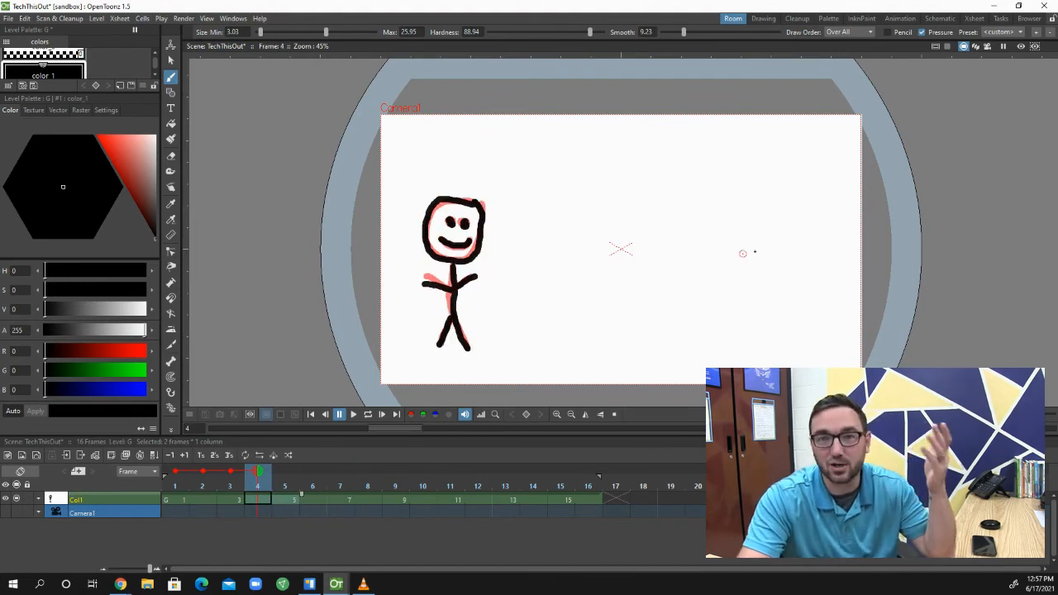
{"action": "right_click", "coordinate": [659, 244]}
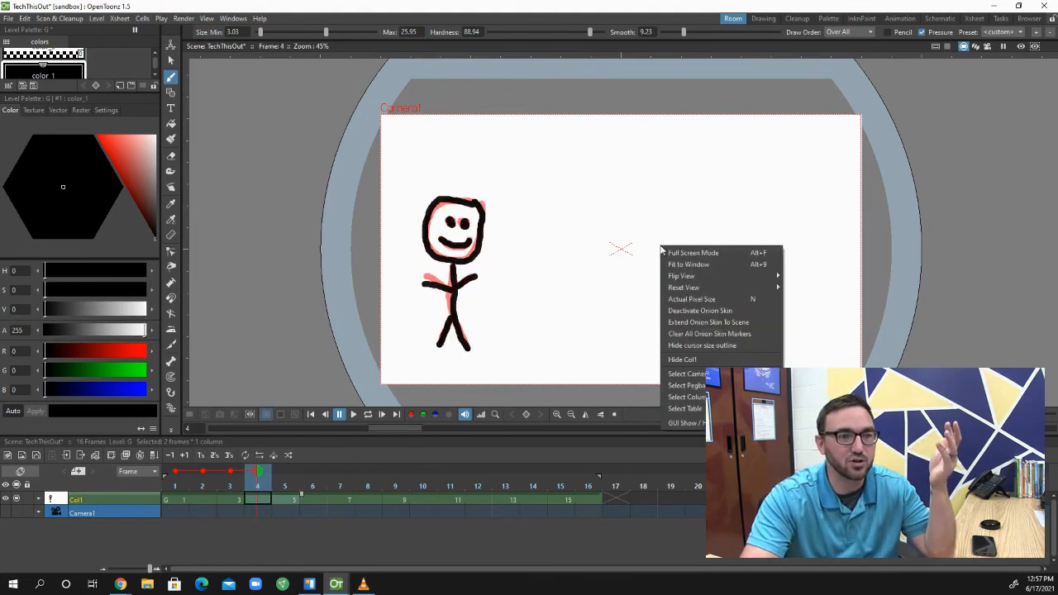
{"action": "left_click", "coordinate": [681, 311]}
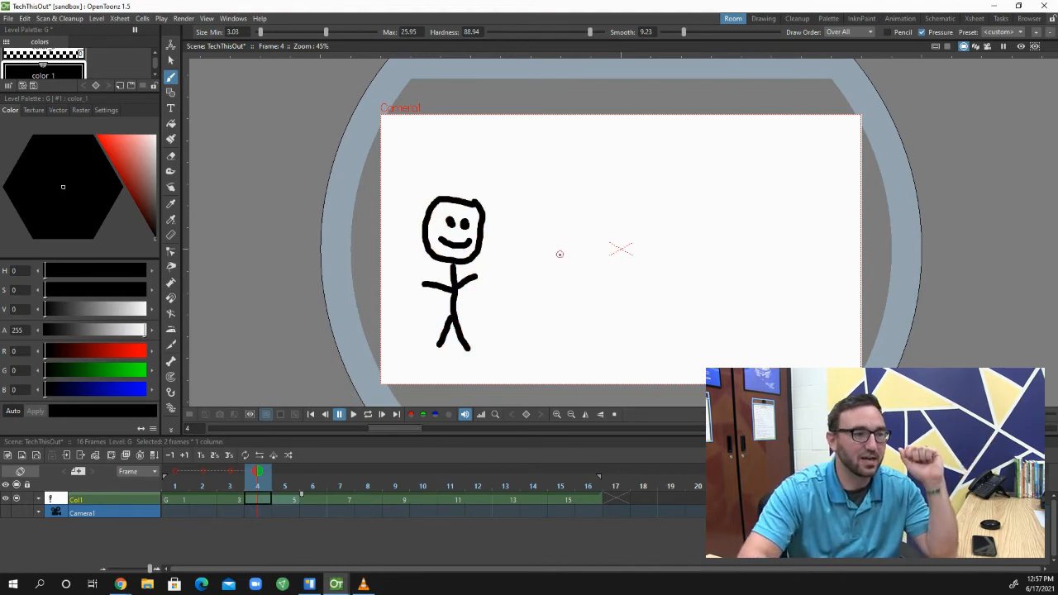
Check the drawings at the beginning of the animation and on the last frame, 16
{"action": "left_click", "coordinate": [174, 501]}
{"action": "left_click", "coordinate": [174, 501]}
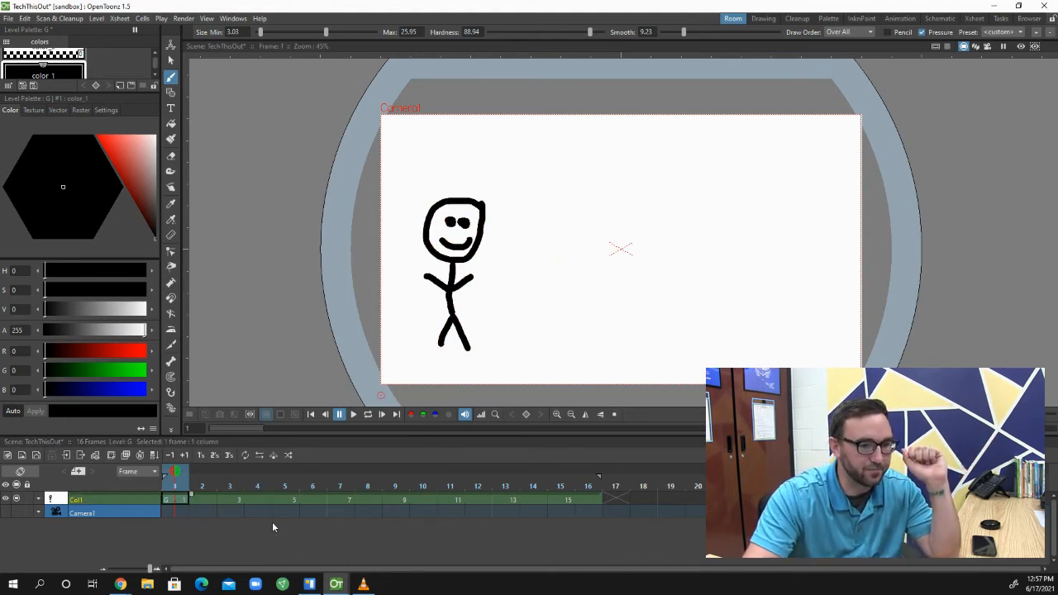
{"action": "left_click", "coordinate": [206, 489]}
{"action": "left_click", "coordinate": [174, 488]}
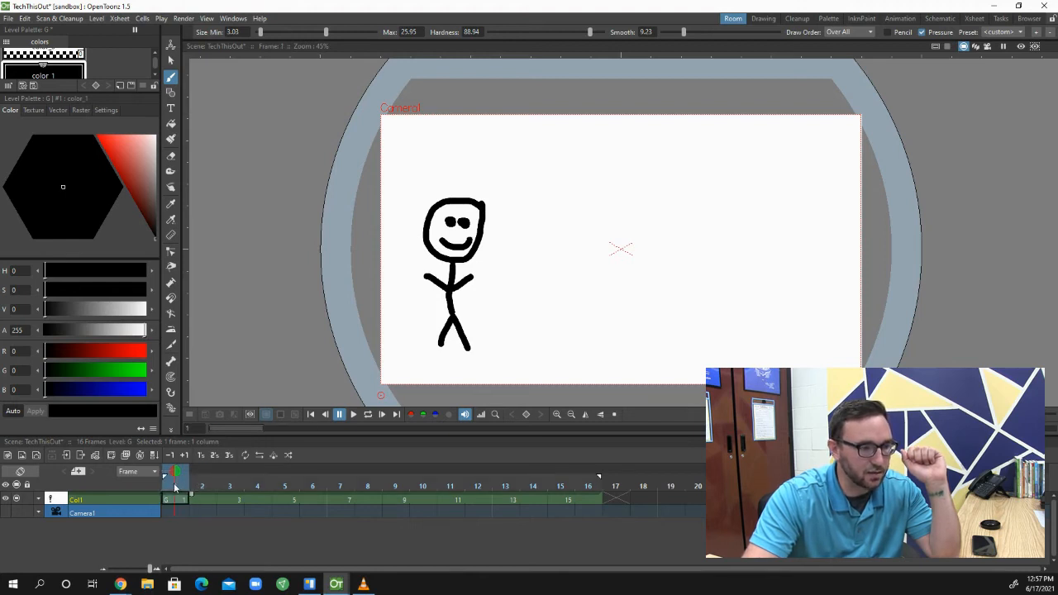
{"action": "left_click", "coordinate": [598, 481]}
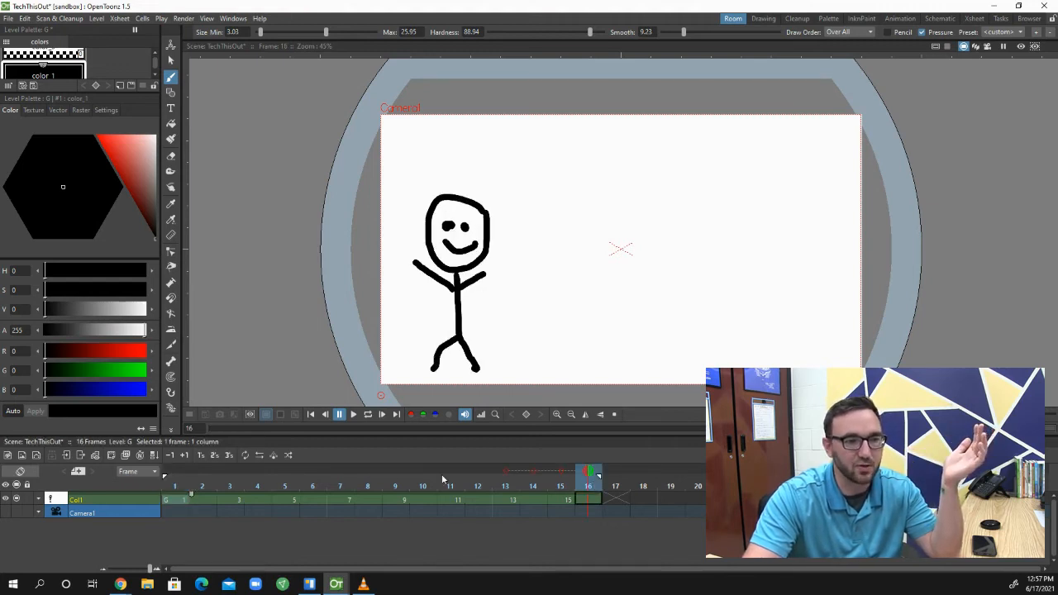
Step back through the drawings from frame 16 and select the frame 11 cell to examine it
{"action": "key", "text": "Left"}
{"action": "key", "text": "Left"}
{"action": "key", "text": "Left"}
{"action": "key", "text": "Left"}
{"action": "key", "text": "Left"}
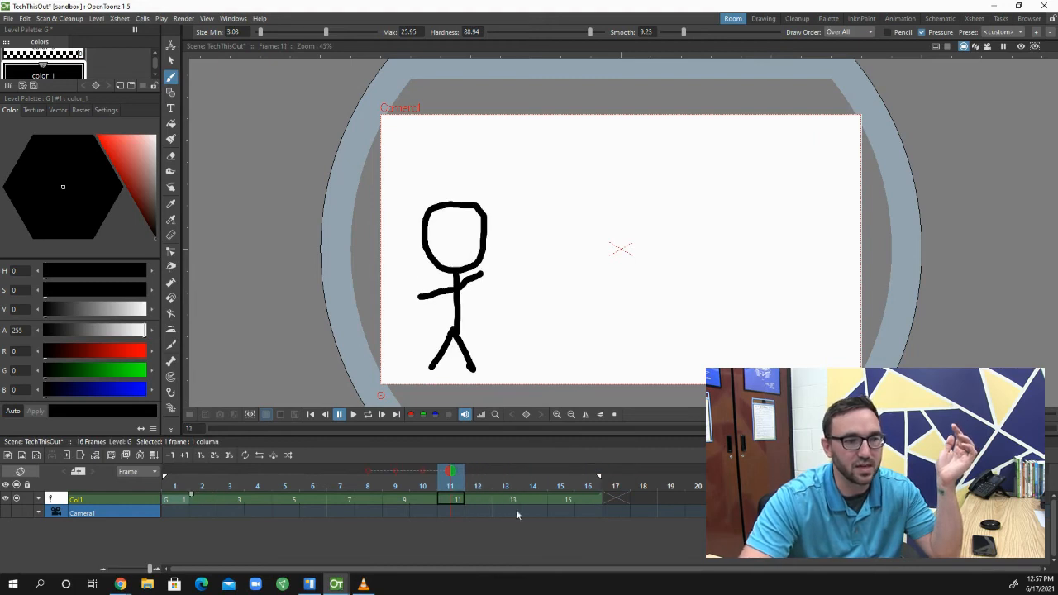
{"action": "left_click", "coordinate": [424, 500]}
{"action": "left_click", "coordinate": [446, 500]}
{"action": "left_click", "coordinate": [472, 500]}
{"action": "left_click", "coordinate": [457, 500]}
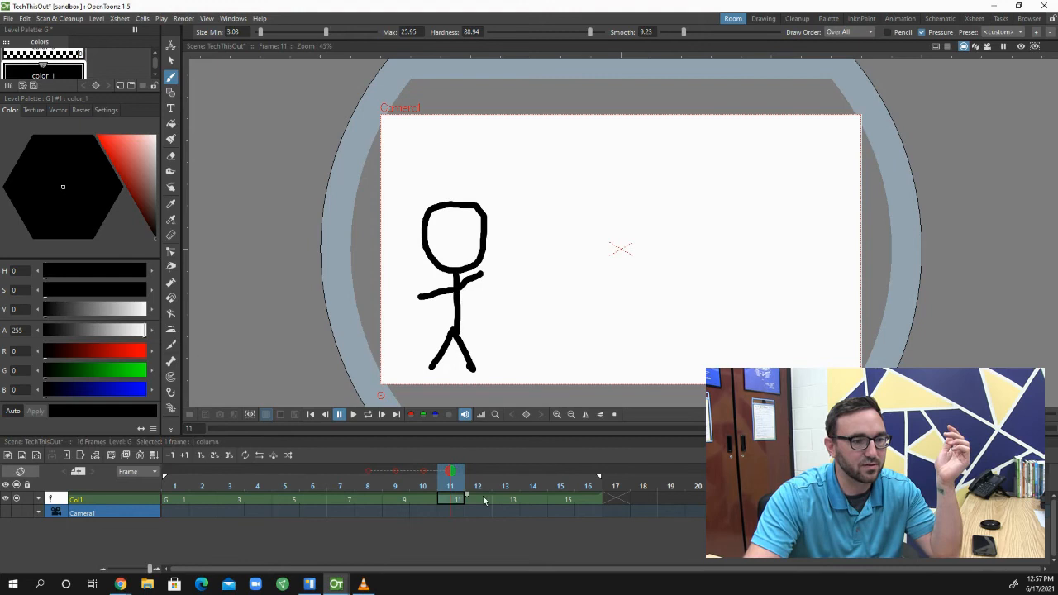
Add two eyes and a smile to the figure on frame 11, and play the animation from frame 1
{"action": "mouse_move", "coordinate": [443, 247]}
{"action": "left_mouse_down"}
{"action": "mouse_move", "coordinate": [465, 256]}
{"action": "mouse_move", "coordinate": [471, 242]}
{"action": "left_mouse_up"}
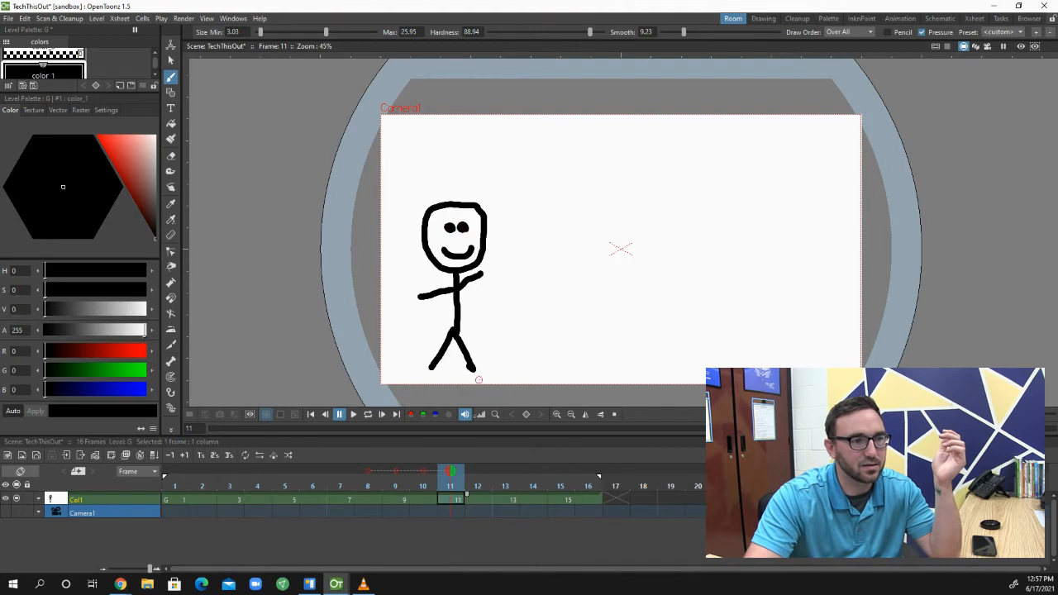
{"action": "left_click", "coordinate": [176, 500]}
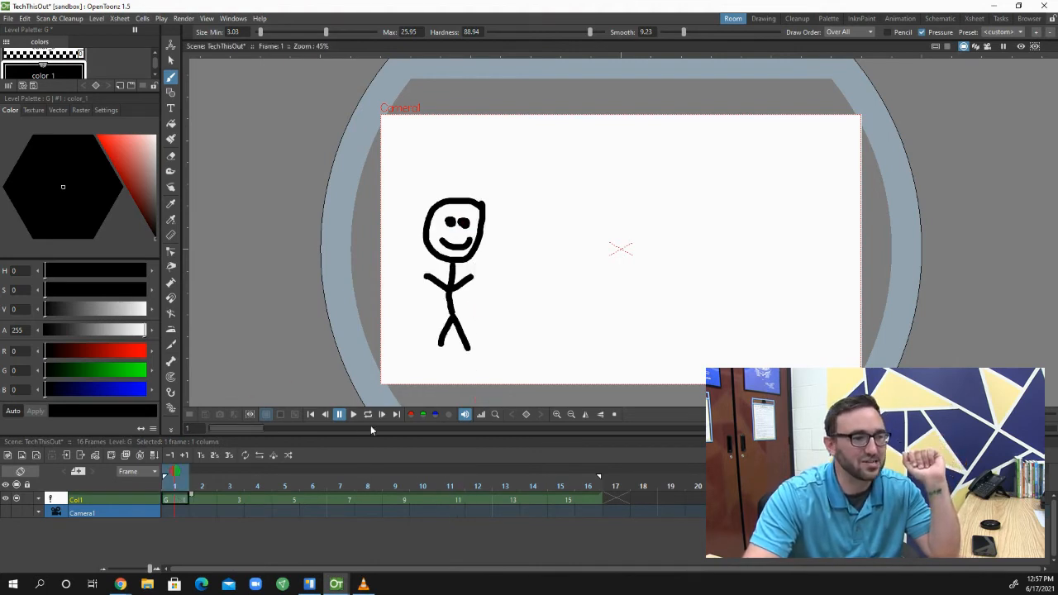
{"action": "left_click", "coordinate": [353, 414]}
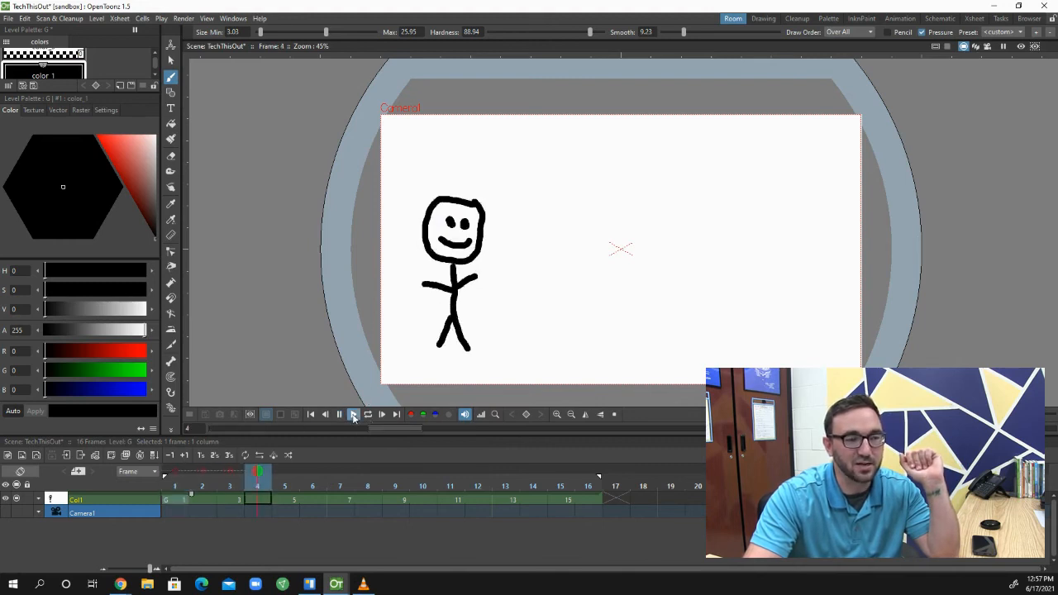
{"action": "left_click", "coordinate": [352, 414]}
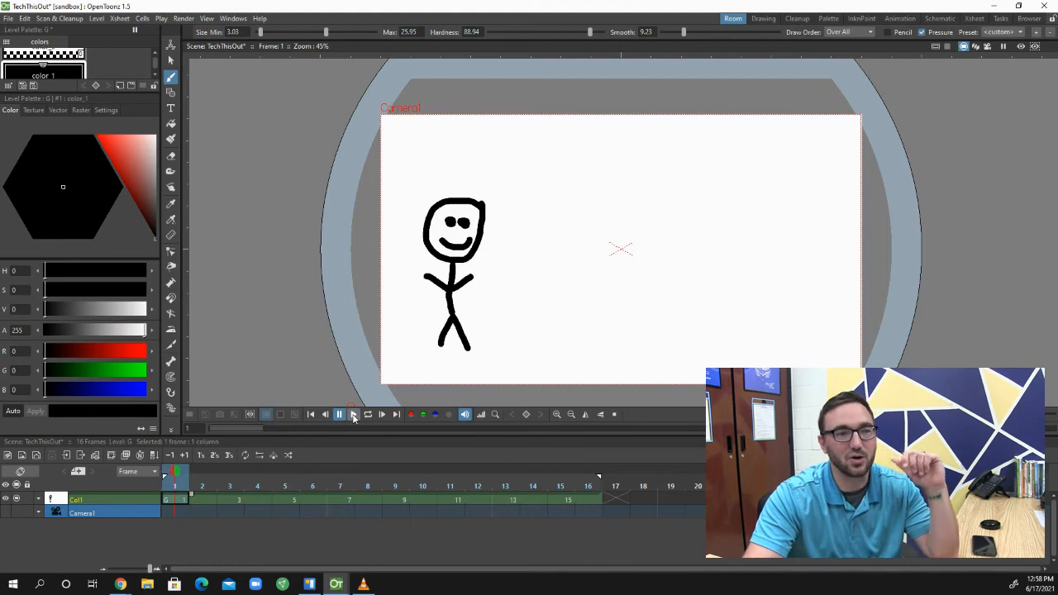
Replay the waving animation several times to check its motion
{"action": "left_click", "coordinate": [354, 417]}
{"action": "left_click", "coordinate": [354, 416]}
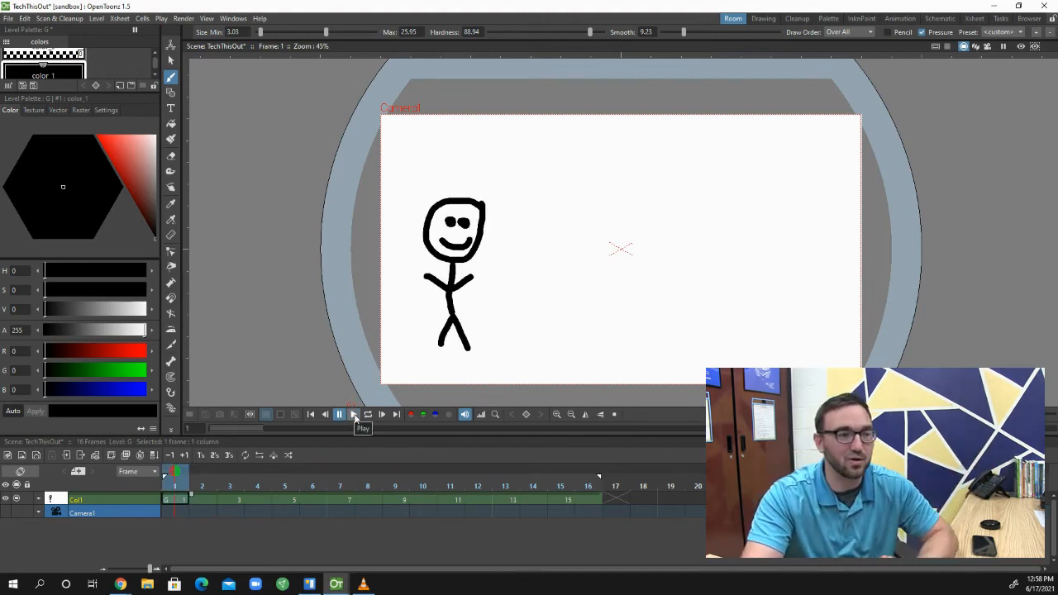
{"action": "left_click", "coordinate": [354, 416]}
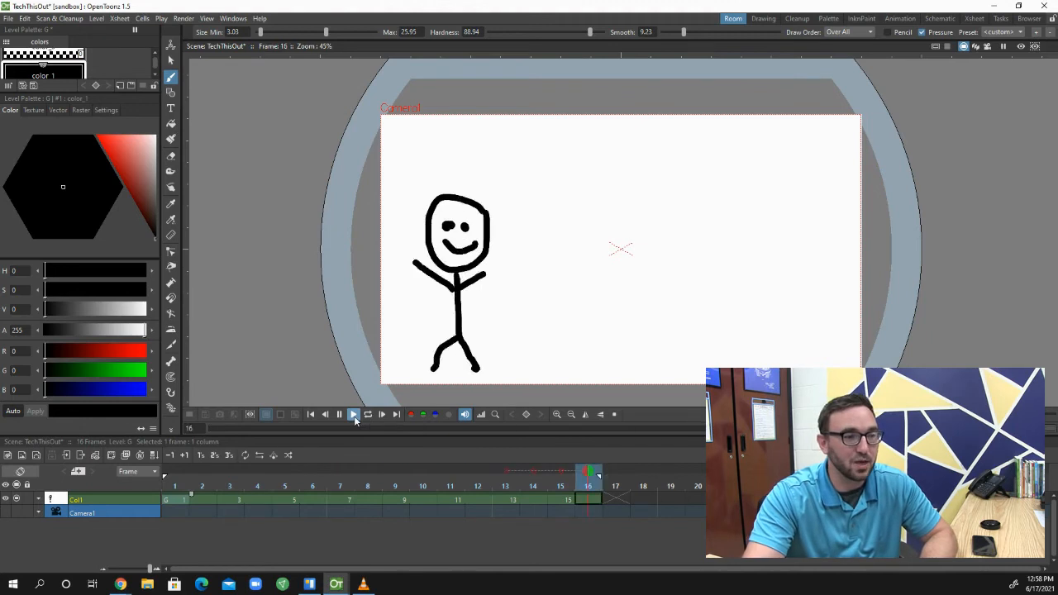
{"action": "left_click", "coordinate": [353, 416]}
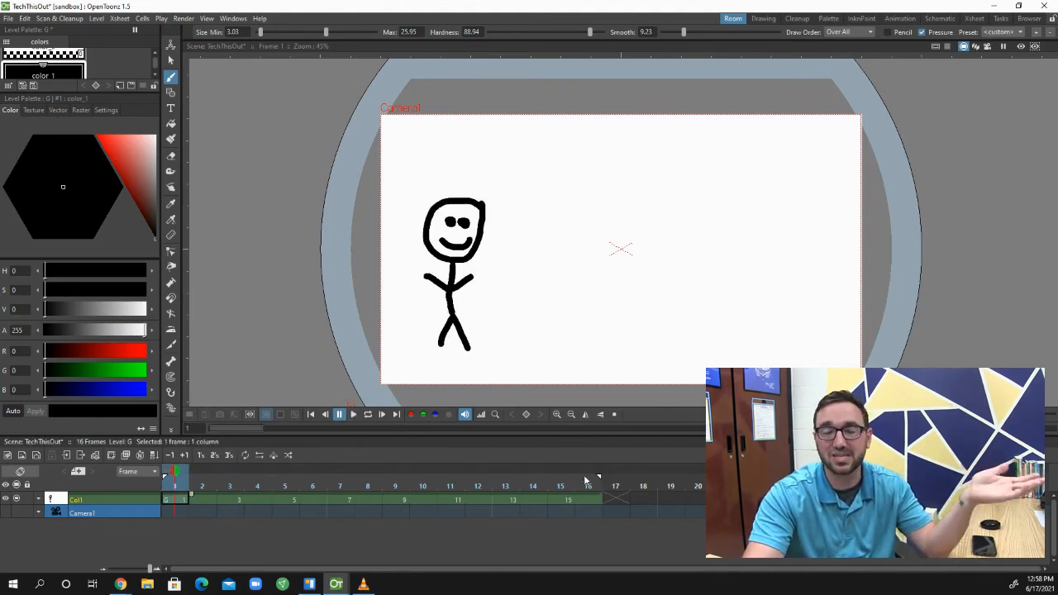
{"action": "left_click", "coordinate": [354, 415]}
{"action": "left_click", "coordinate": [353, 415]}
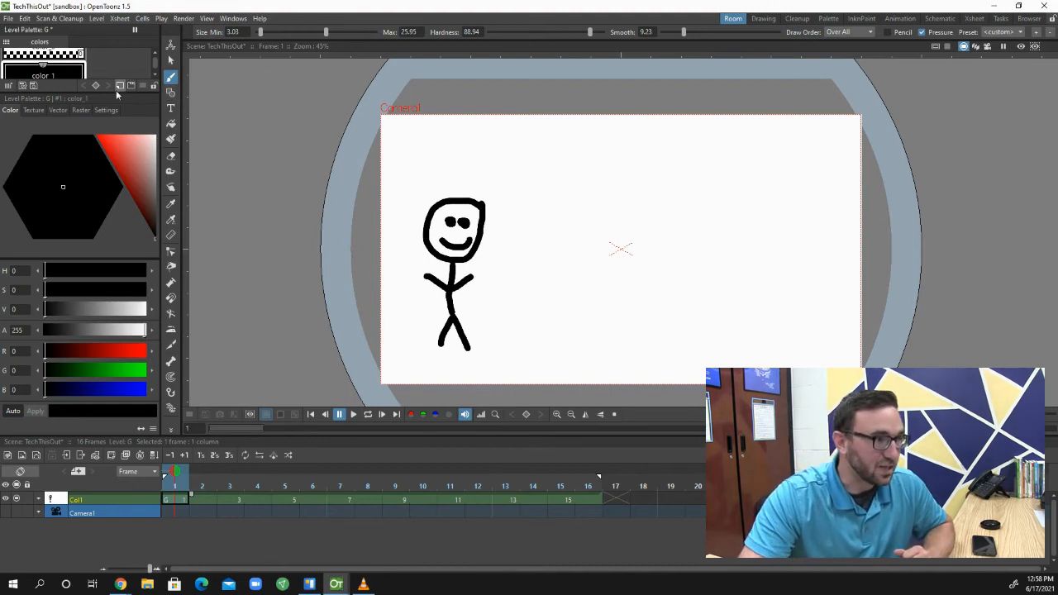
Enlarge the Level Palette area and choose the Geometric tool with the Circle shape
{"action": "left_click_drag", "start_coordinate": [101, 96], "coordinate": [103, 183]}
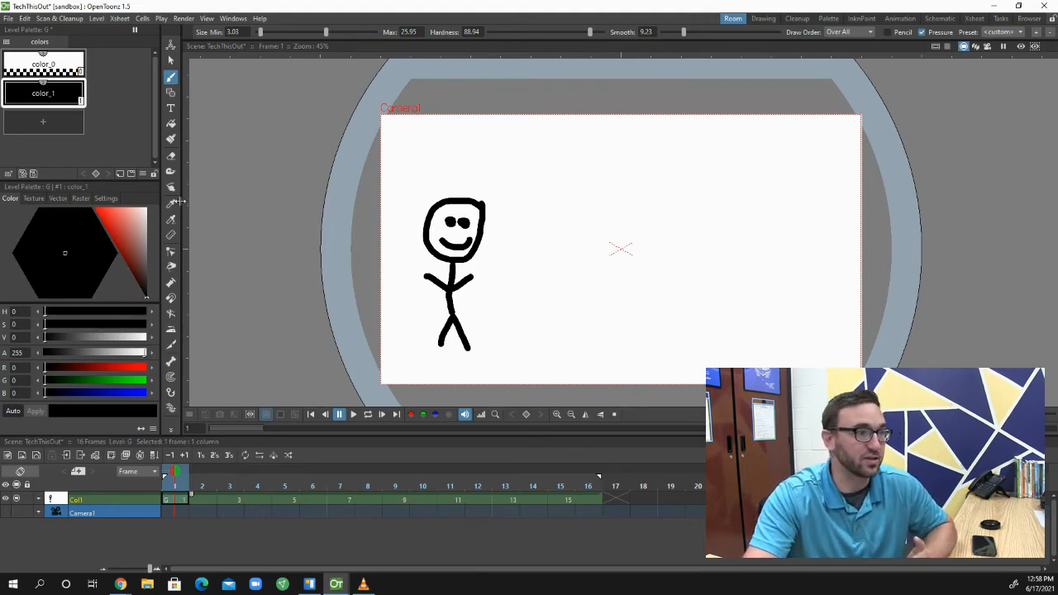
{"action": "left_click", "coordinate": [170, 95]}
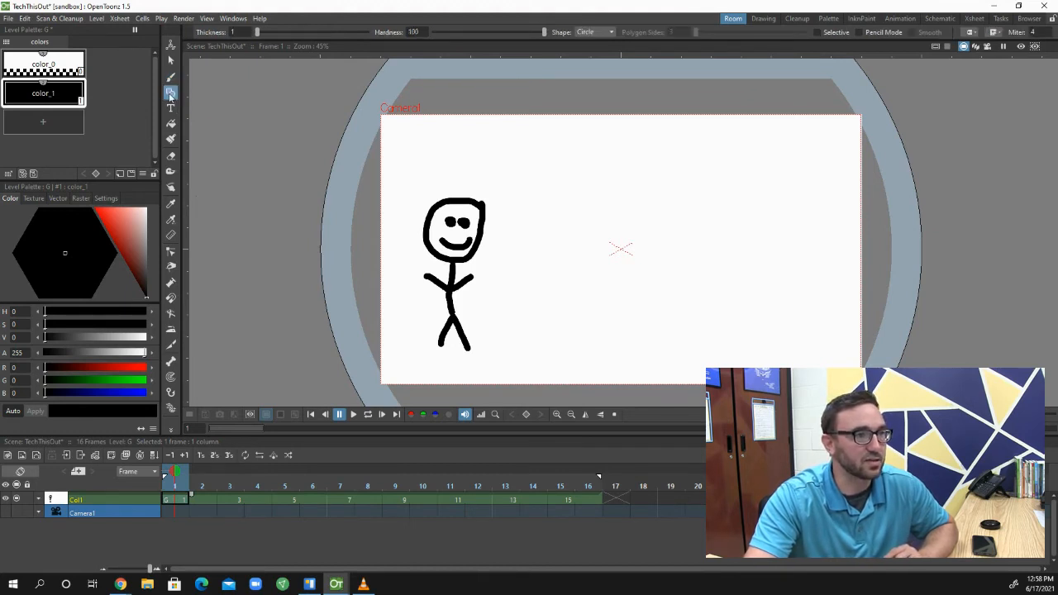
{"action": "left_click", "coordinate": [593, 32]}
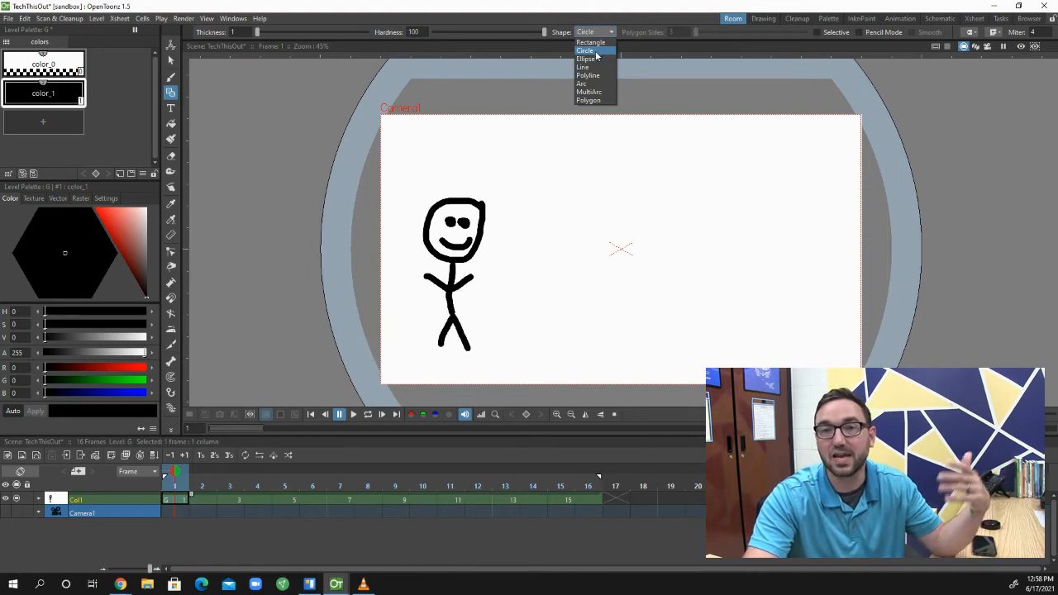
{"action": "left_click", "coordinate": [595, 51]}
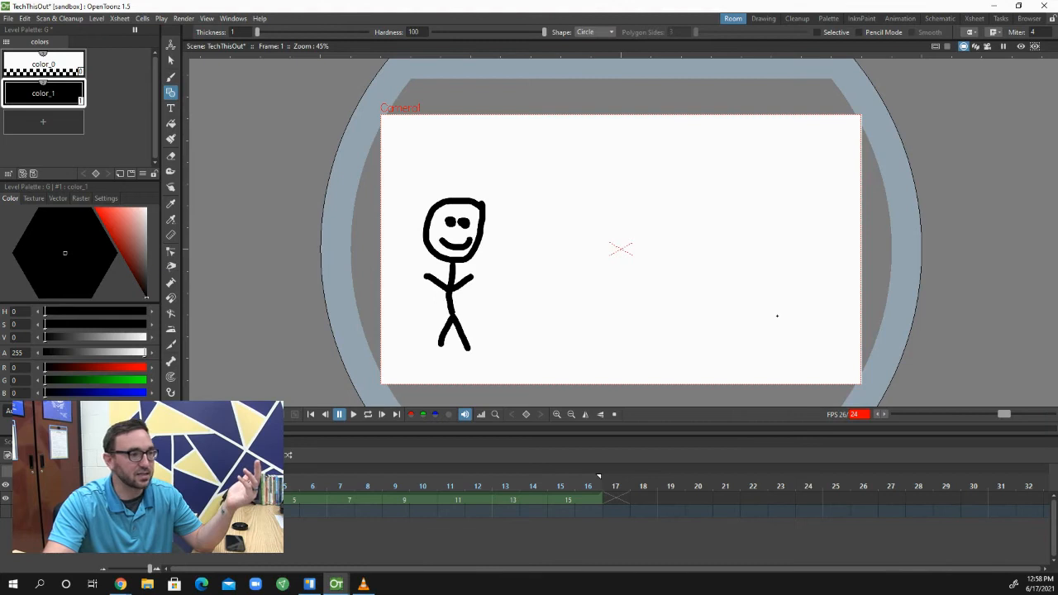
Draw a thin trial circle beside the figure, raise the Geometric tool's thickness to 22, and undo the trial circle
{"action": "left_click_drag", "start_coordinate": [793, 309], "coordinate": [820, 309]}
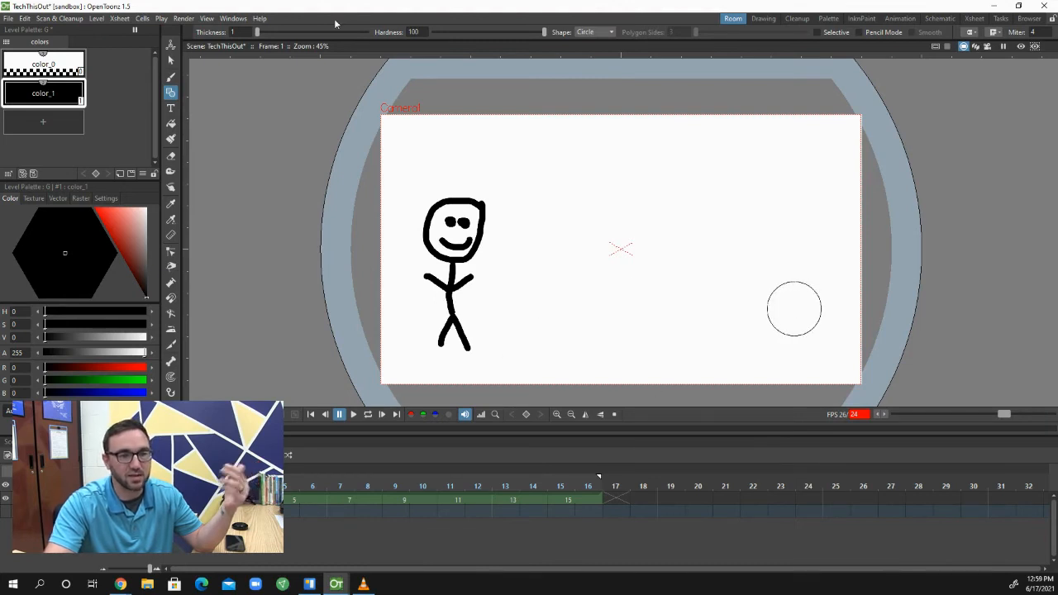
{"action": "left_click_drag", "start_coordinate": [257, 32], "coordinate": [269, 32]}
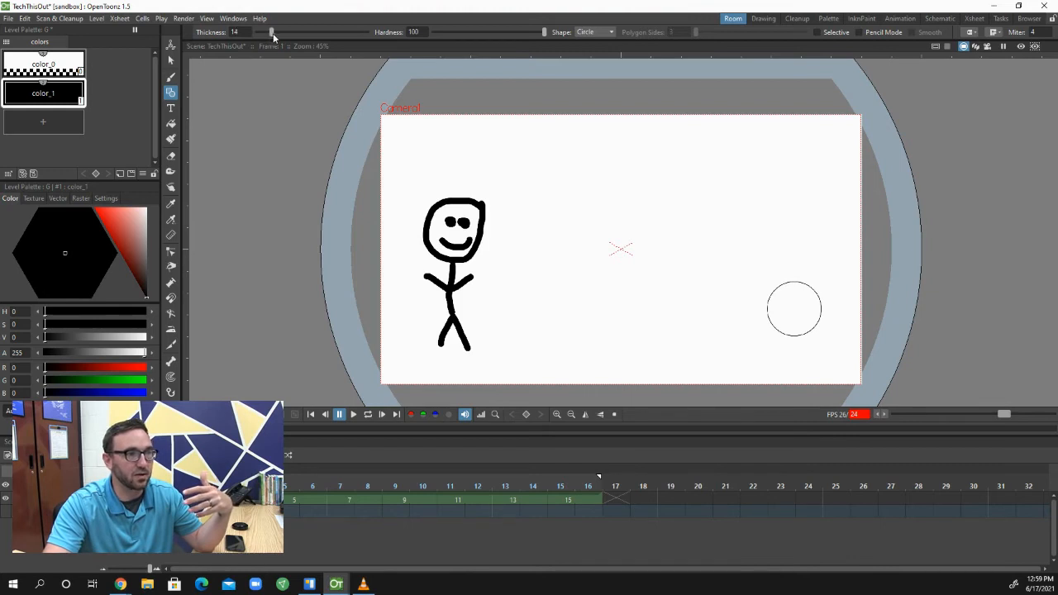
{"action": "key", "text": "ctrl+z"}
{"action": "key", "text": "b"}
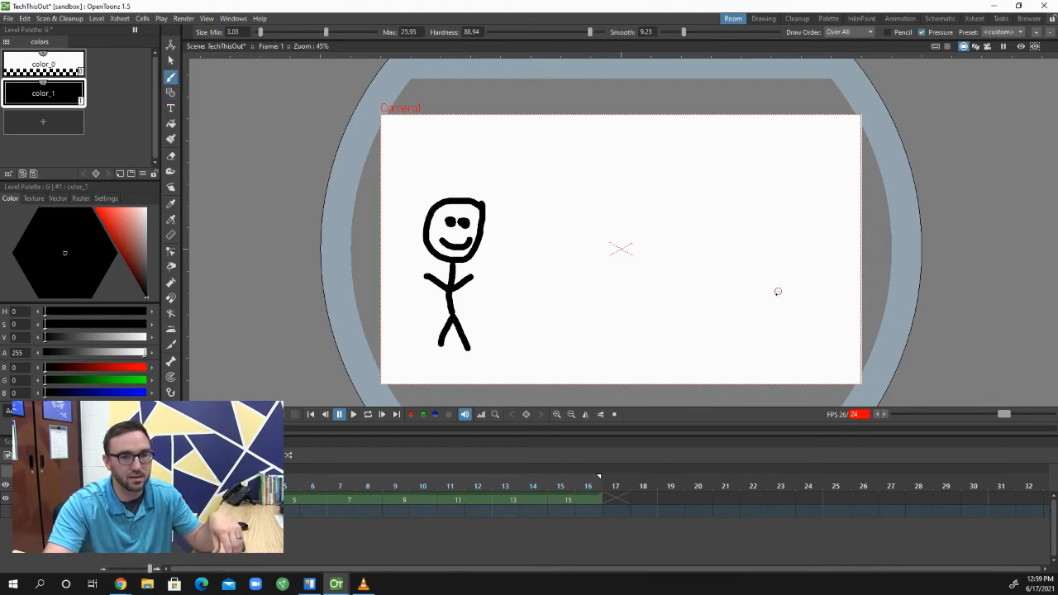
{"action": "left_click_drag", "start_coordinate": [778, 297], "coordinate": [796, 321]}
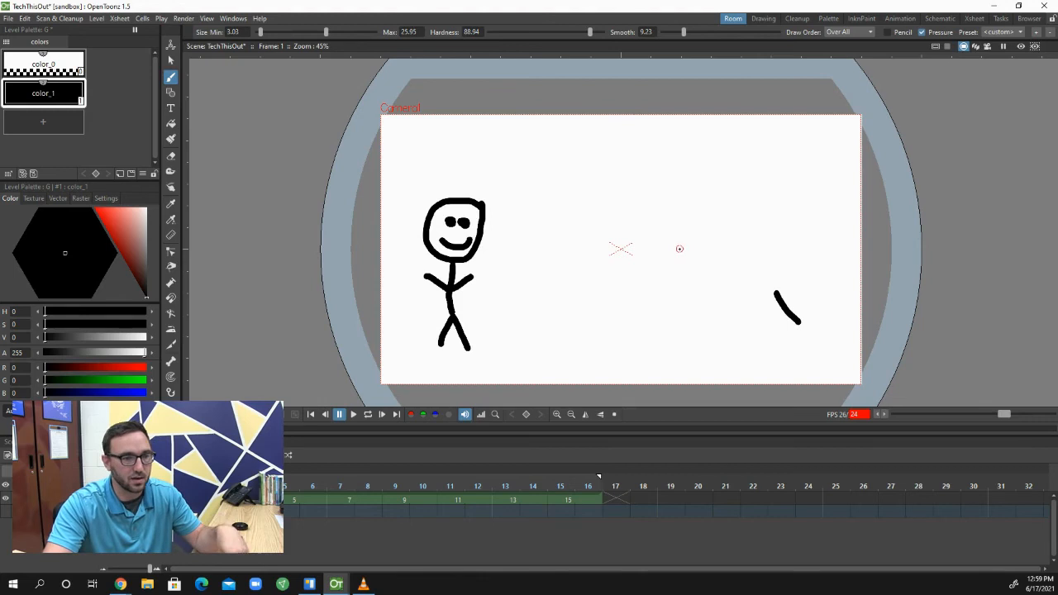
{"action": "key", "text": "ctrl+z"}
Draw a black circle with thickness 22 near the lower right of the camera frame on frame 1
{"action": "key", "text": "g"}
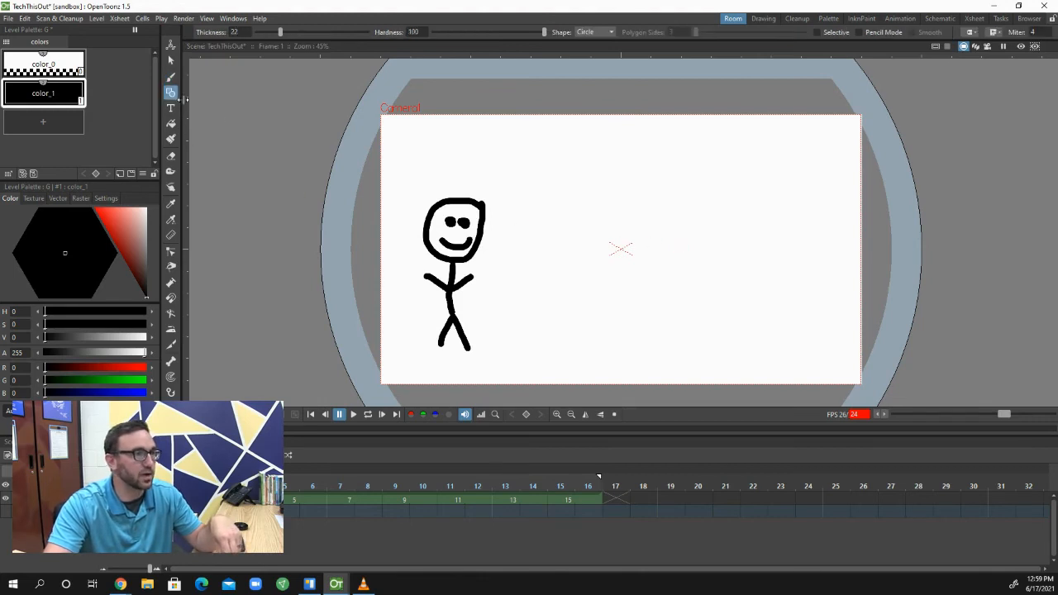
{"action": "left_click_drag", "start_coordinate": [760, 306], "coordinate": [743, 339]}
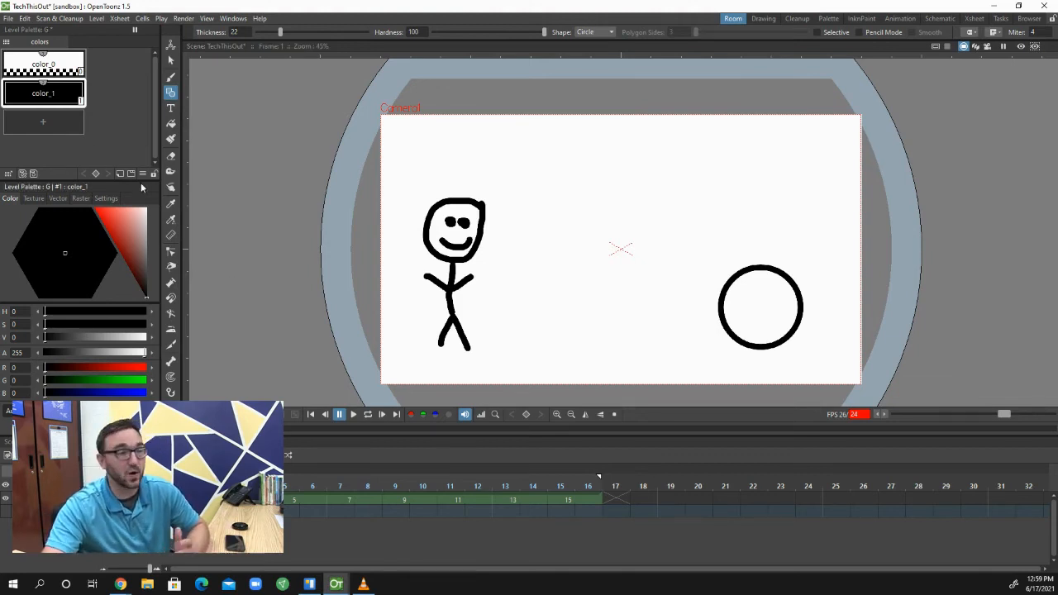
Add a new red style to the level palette and fill the inside of the circle on frame 1 with it
{"action": "left_click", "coordinate": [172, 124]}
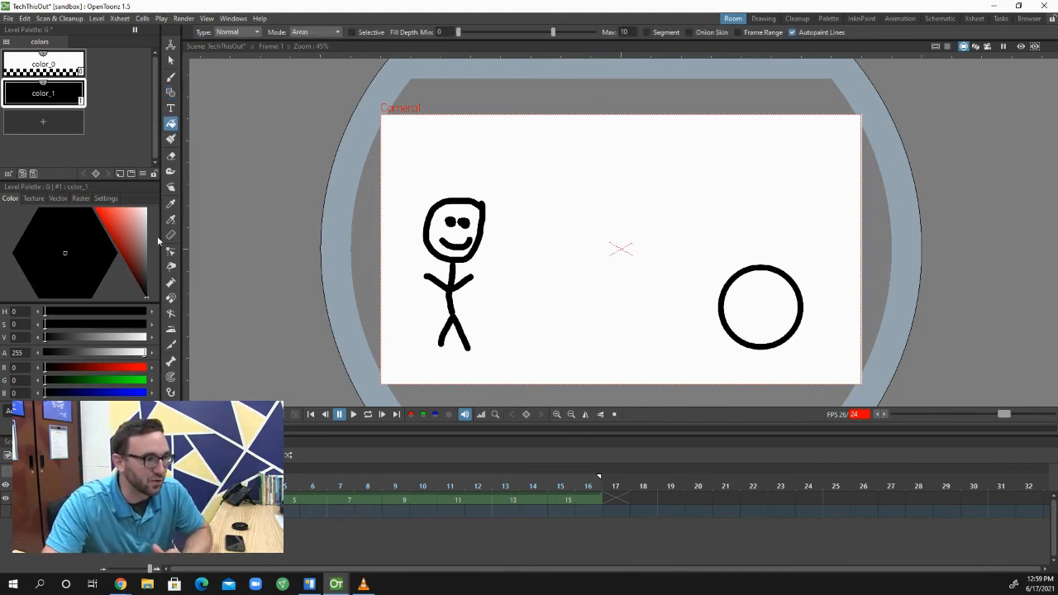
{"action": "left_click", "coordinate": [103, 216]}
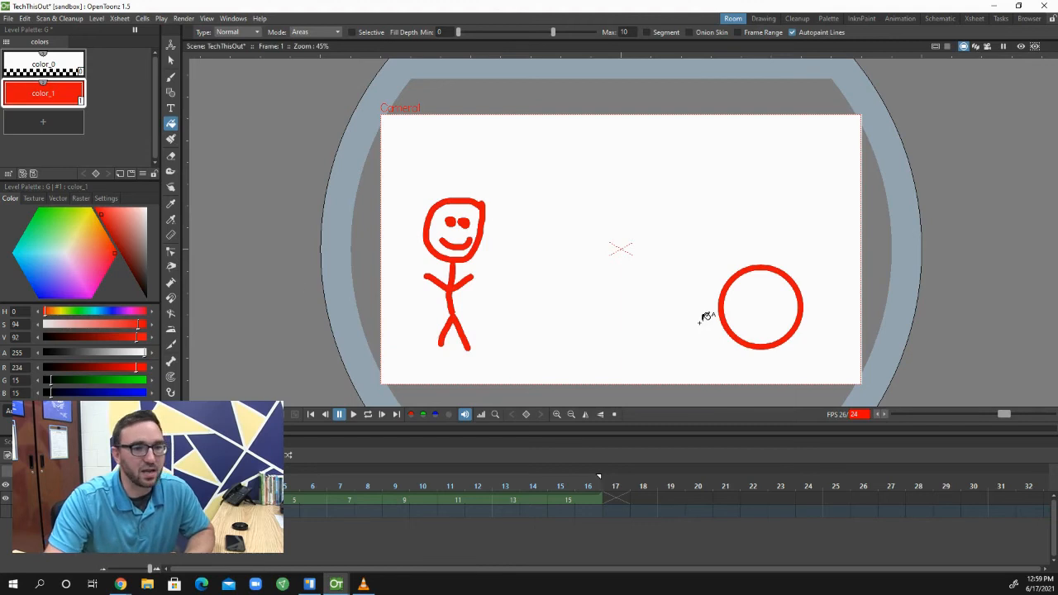
{"action": "key", "text": "ctrl+z"}
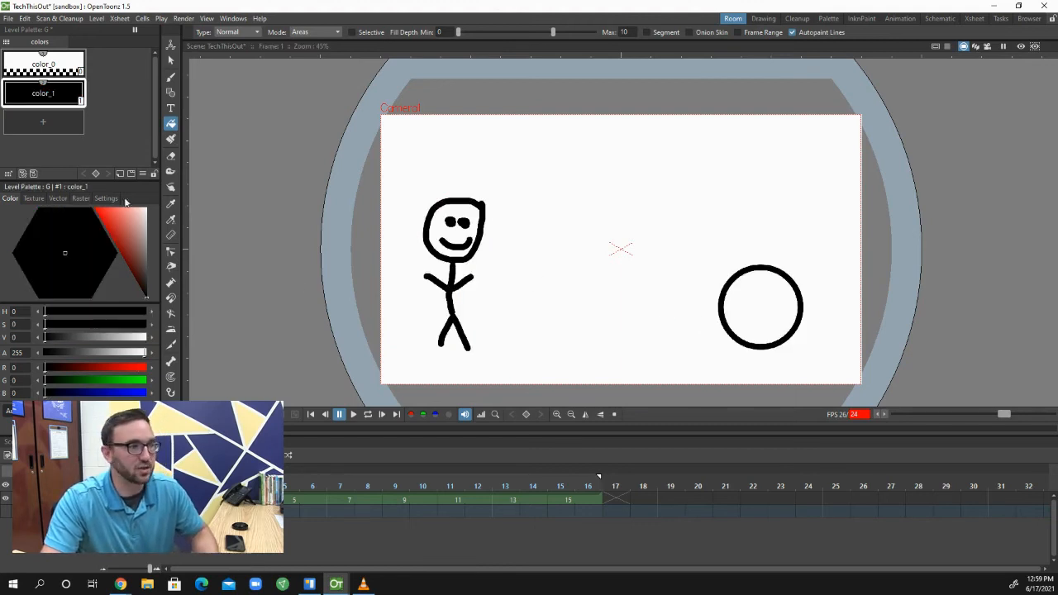
{"action": "left_click", "coordinate": [48, 123]}
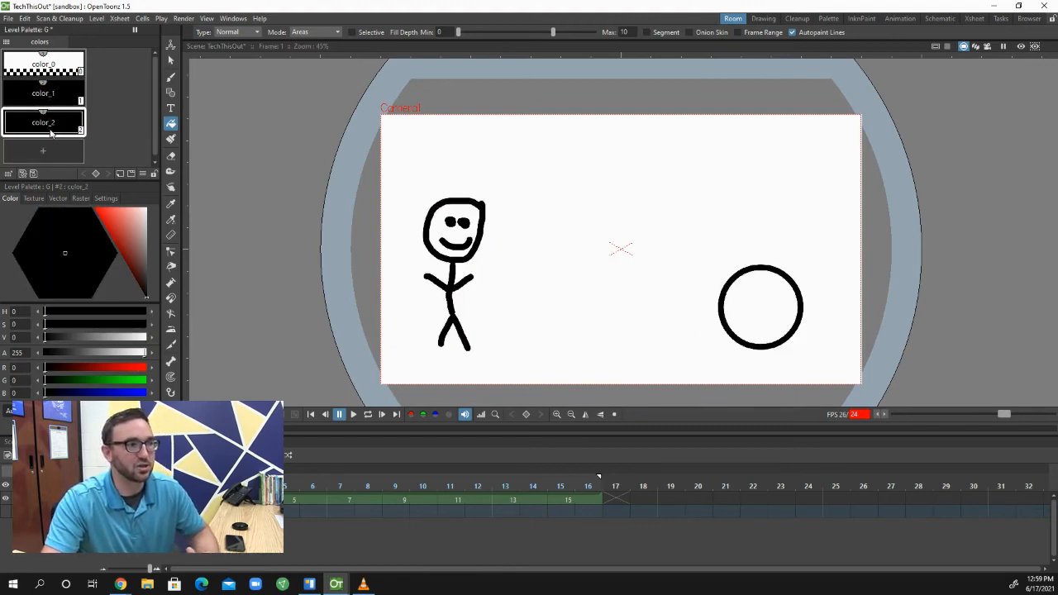
{"action": "left_click", "coordinate": [107, 221]}
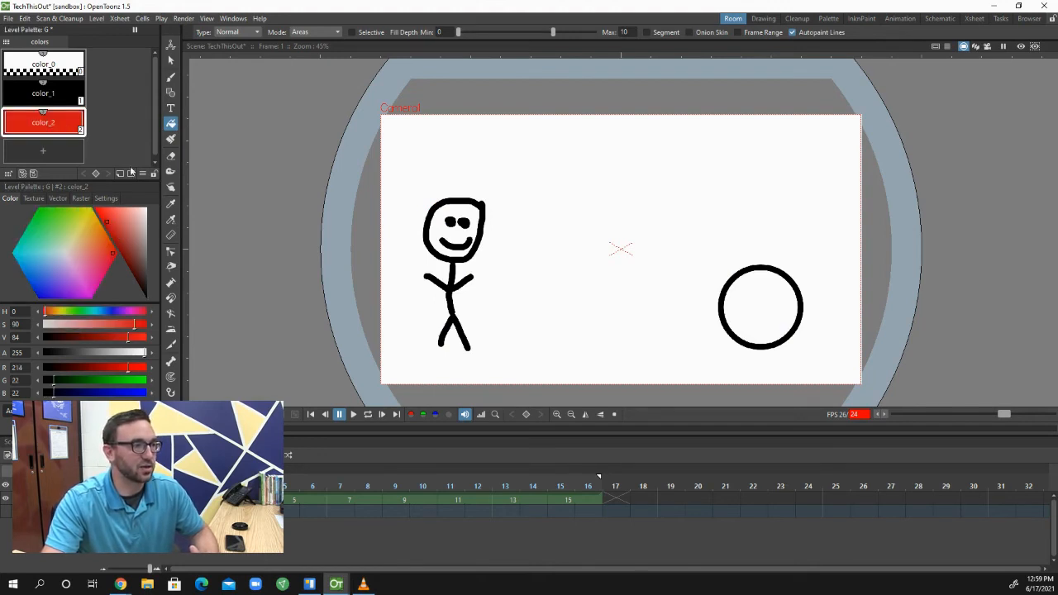
{"action": "left_click", "coordinate": [765, 309]}
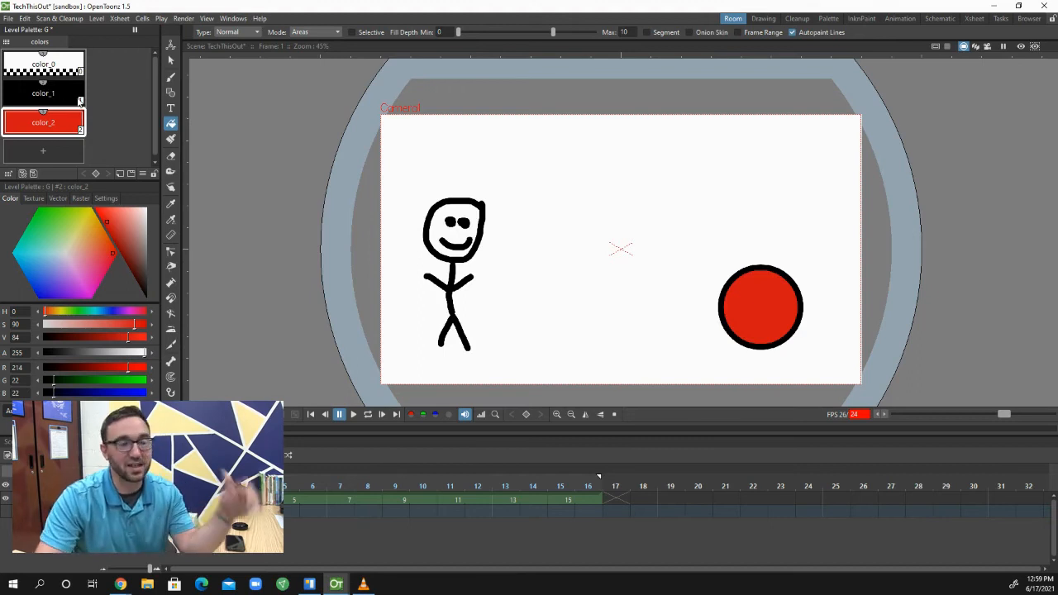
Switch between the color_0, color_1 and color_2 styles in the level palette to compare them
{"action": "left_click", "coordinate": [72, 99]}
{"action": "left_click", "coordinate": [81, 128]}
{"action": "left_click", "coordinate": [82, 102]}
{"action": "left_click", "coordinate": [74, 60]}
{"action": "left_click", "coordinate": [64, 97]}
{"action": "left_click", "coordinate": [75, 134]}
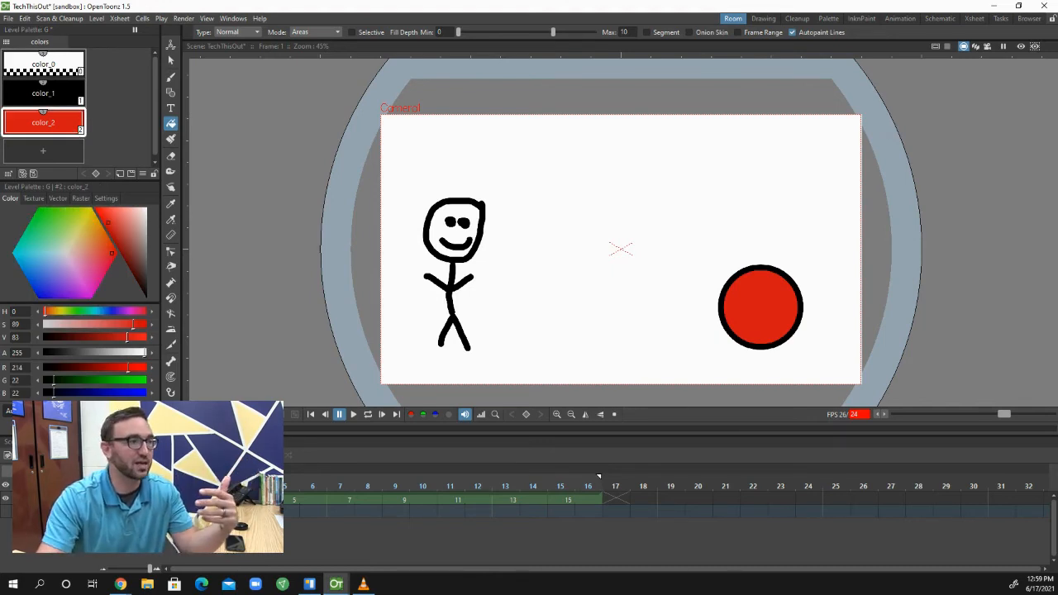
Add green, light blue and magenta styles to the level palette, and make the light blue style current
{"action": "left_click", "coordinate": [68, 162]}
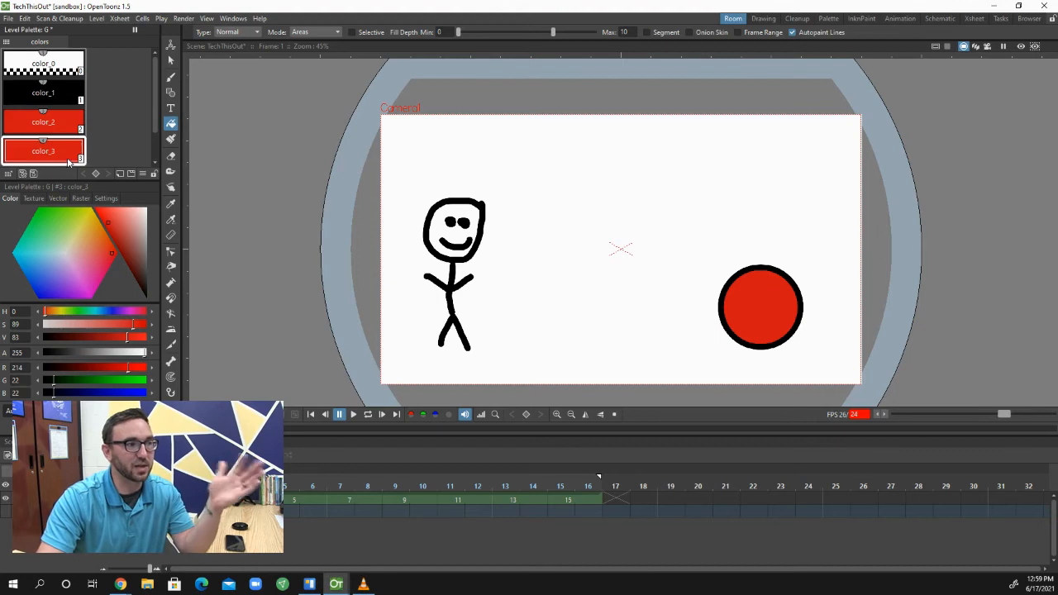
{"action": "left_click", "coordinate": [49, 211]}
{"action": "scroll", "coordinate": [91, 141], "scroll_direction": "down", "scroll_amount": 1}
{"action": "left_click", "coordinate": [63, 150]}
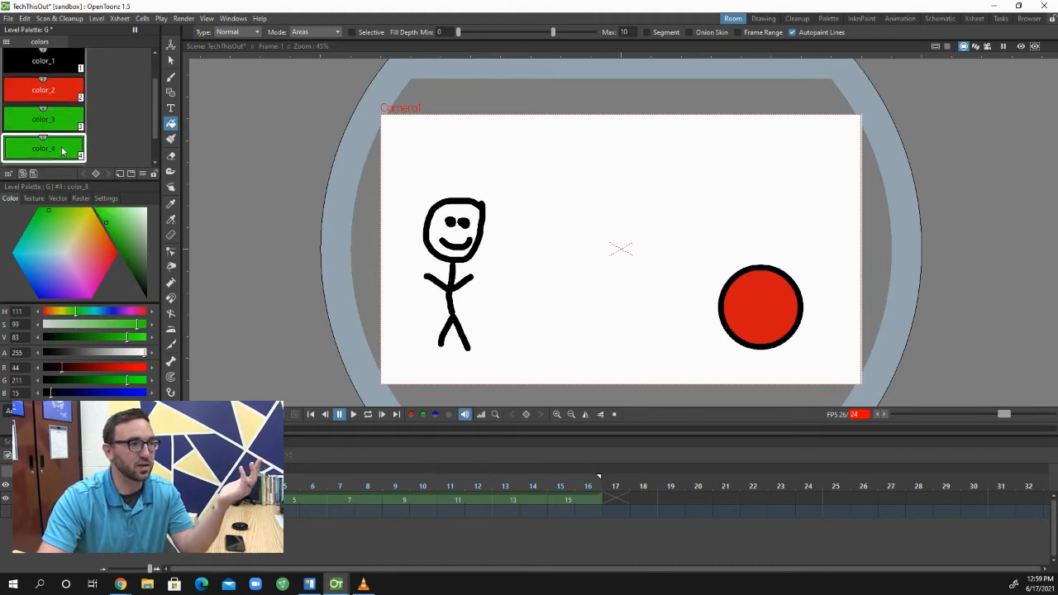
{"action": "left_click", "coordinate": [32, 253]}
{"action": "scroll", "coordinate": [112, 152], "scroll_direction": "down", "scroll_amount": 1}
{"action": "left_click", "coordinate": [56, 151]}
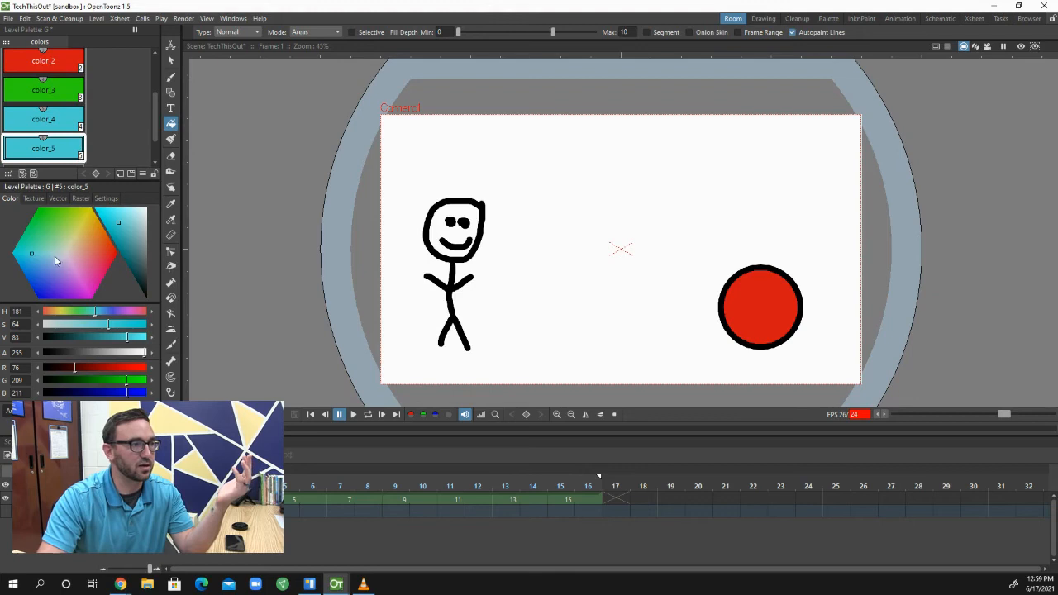
{"action": "left_click", "coordinate": [83, 286]}
{"action": "scroll", "coordinate": [59, 153], "scroll_direction": "up", "scroll_amount": 2}
{"action": "scroll", "coordinate": [82, 132], "scroll_direction": "down", "scroll_amount": 2}
{"action": "scroll", "coordinate": [82, 133], "scroll_direction": "up", "scroll_amount": 2}
{"action": "scroll", "coordinate": [66, 145], "scroll_direction": "down", "scroll_amount": 2}
{"action": "left_click", "coordinate": [59, 120]}
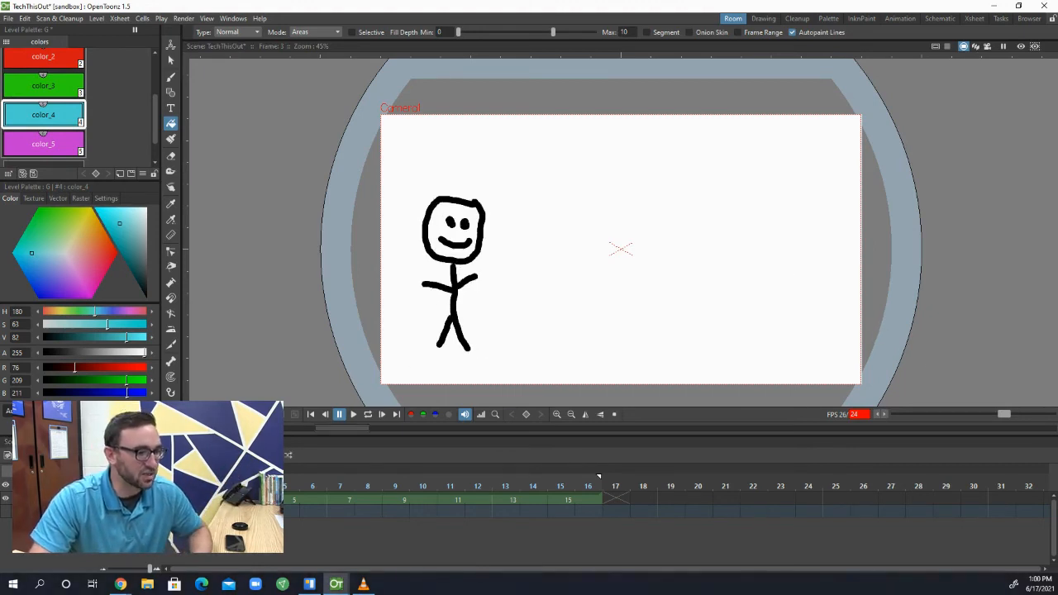
Activate Onion Skin on frame 3 and draw a black color_1 circle directly over the ghosted ball from frame 1
{"action": "right_click", "coordinate": [696, 232]}
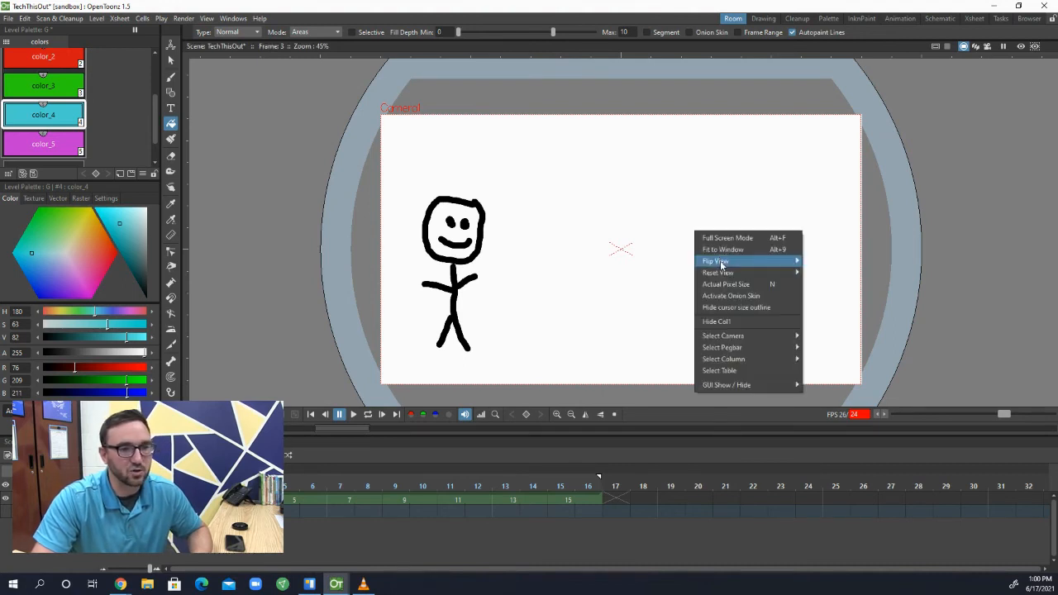
{"action": "left_click", "coordinate": [731, 295]}
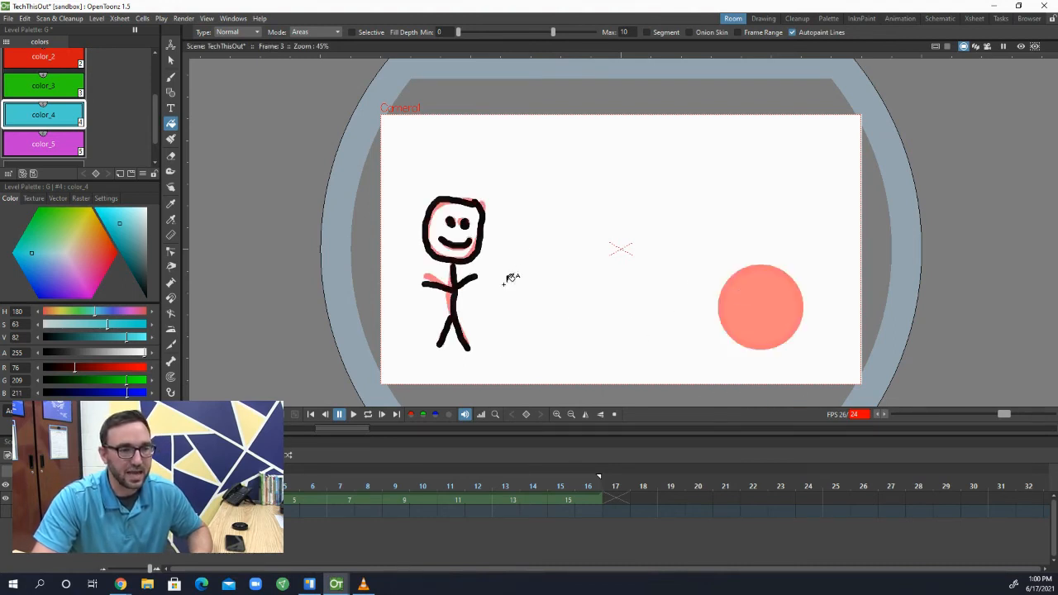
{"action": "left_click", "coordinate": [170, 91]}
{"action": "scroll", "coordinate": [44, 127], "scroll_direction": "up", "scroll_amount": 2}
{"action": "left_click", "coordinate": [46, 95]}
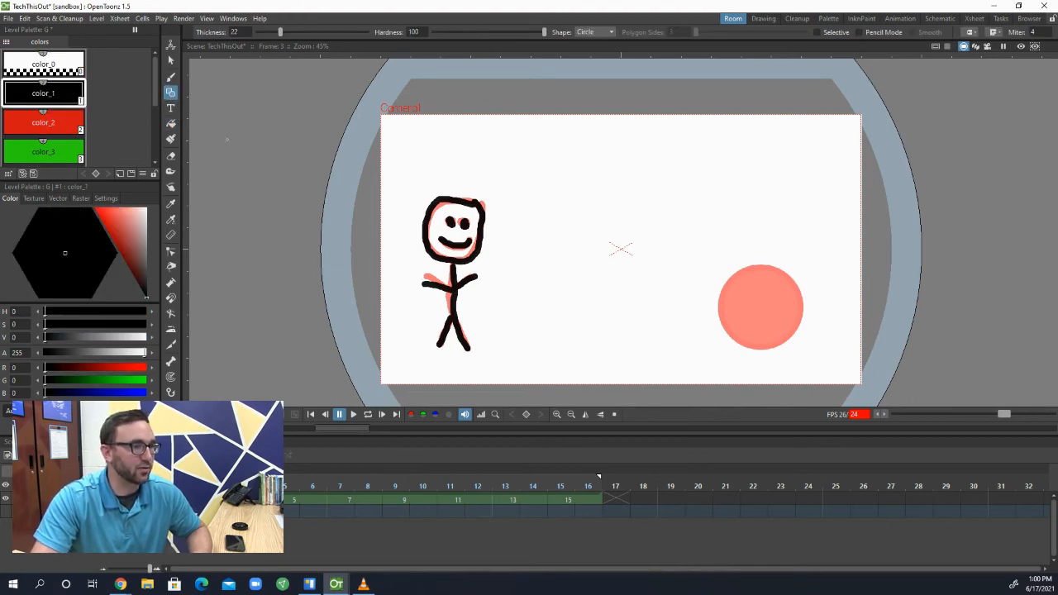
{"action": "left_click_drag", "start_coordinate": [761, 309], "coordinate": [784, 343]}
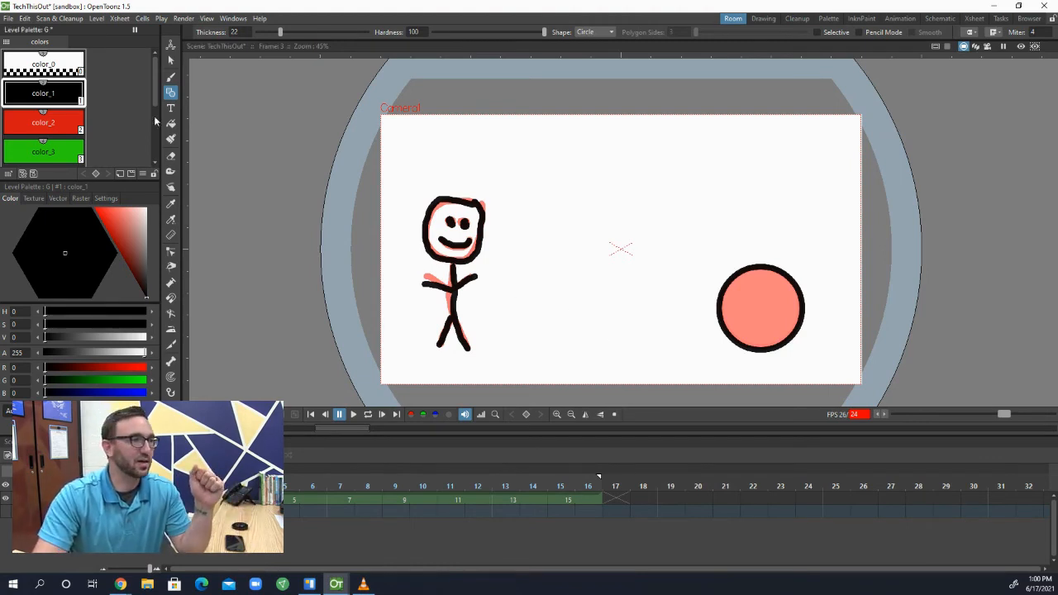
Move the black circle on frame 3 about 61 mm left of the ghosted ball and fill it with the red color_2 style
{"action": "left_click", "coordinate": [170, 59]}
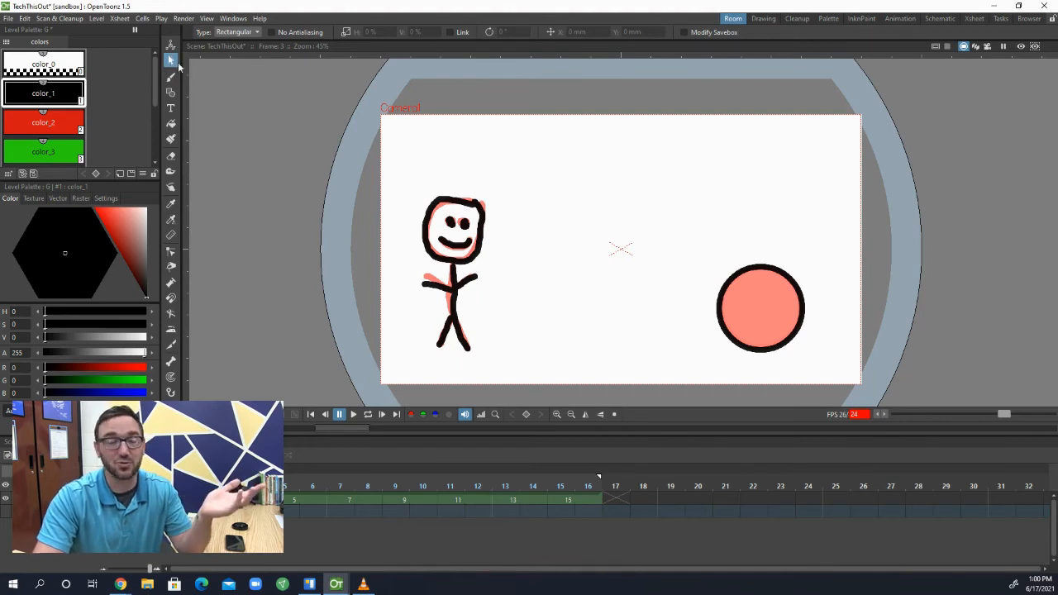
{"action": "left_click_drag", "start_coordinate": [700, 253], "coordinate": [820, 369]}
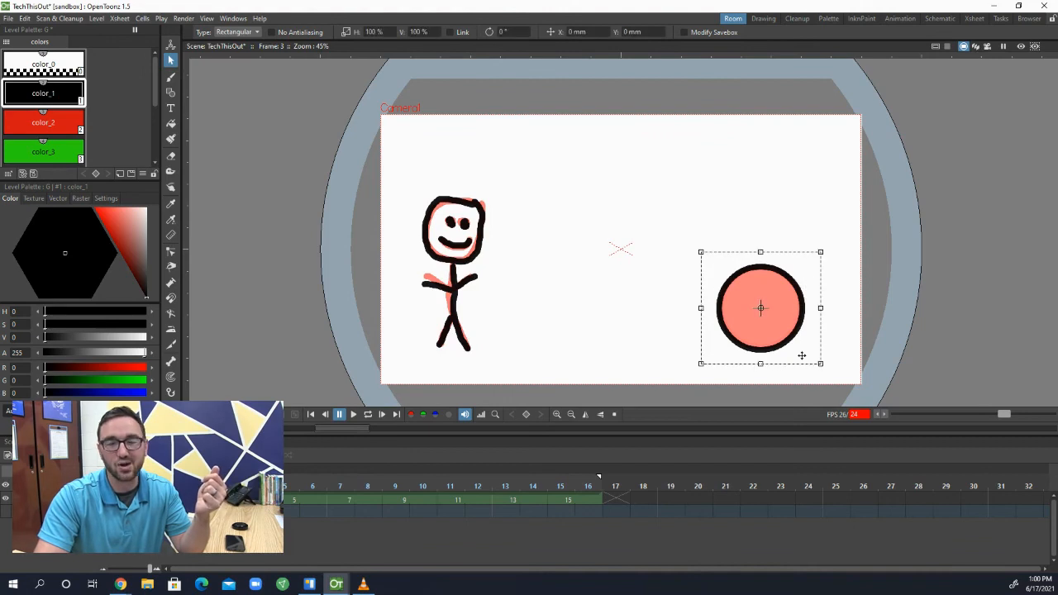
{"action": "left_click_drag", "start_coordinate": [784, 323], "coordinate": [754, 323]}
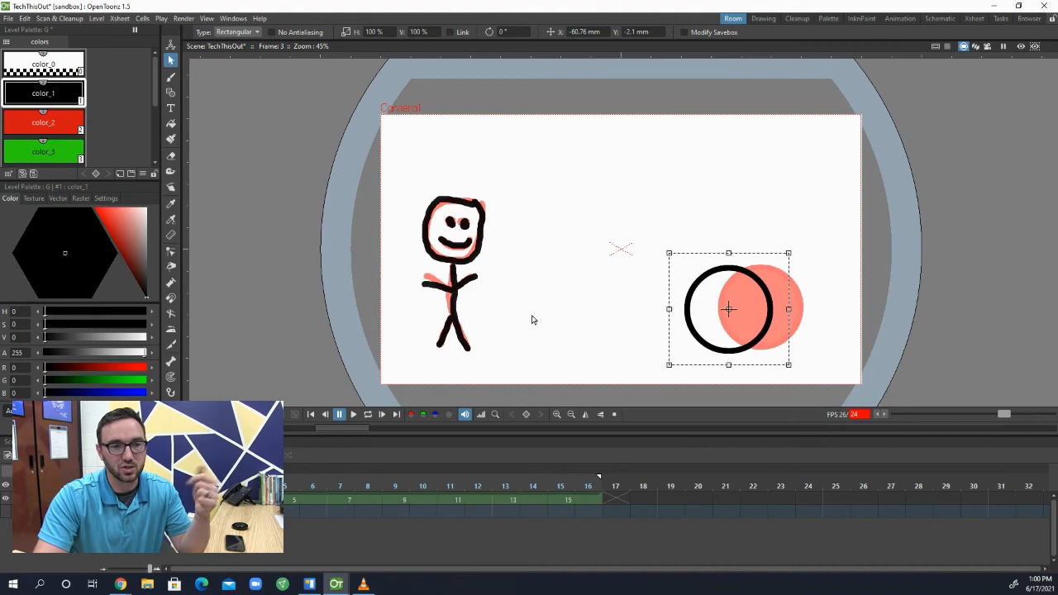
{"action": "left_click", "coordinate": [51, 134]}
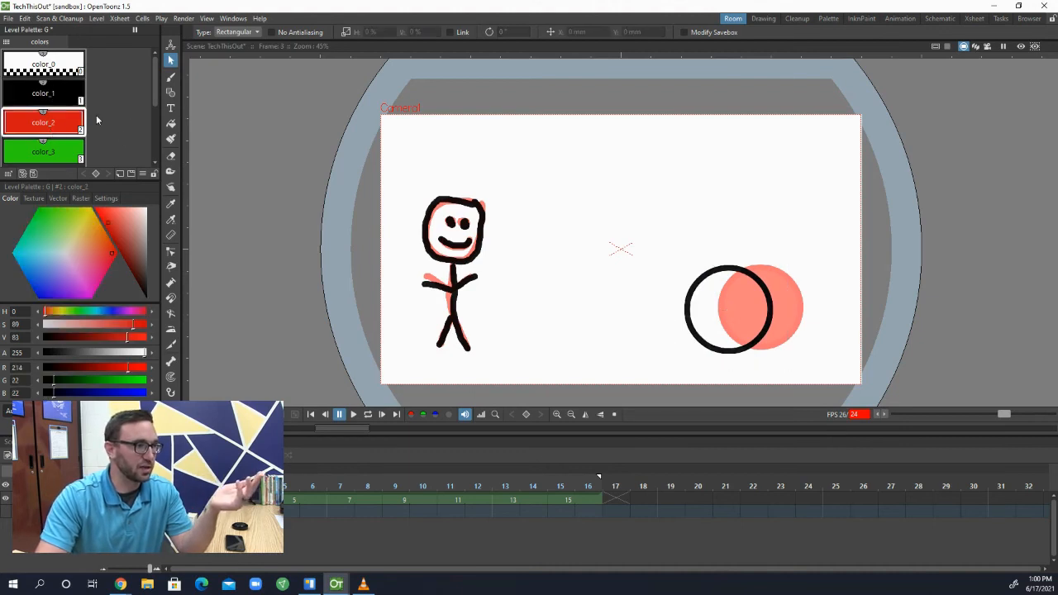
{"action": "left_click", "coordinate": [171, 123]}
{"action": "left_click", "coordinate": [718, 309]}
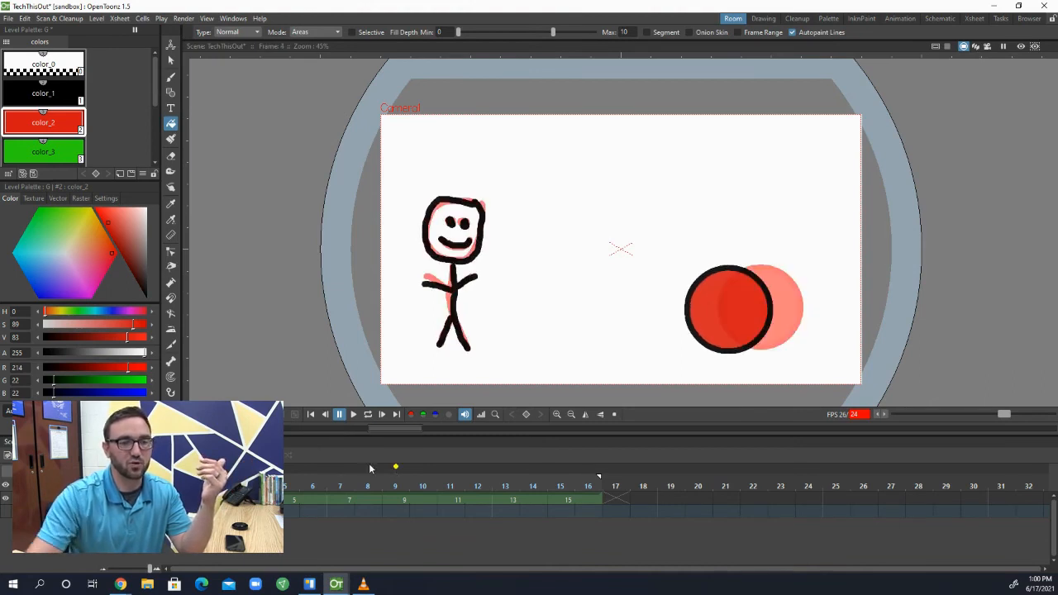
On frame 5, draw a black color_1 circle shifted slightly left of the frame 3 ball and fill it with red color_2
{"action": "left_click", "coordinate": [291, 500]}
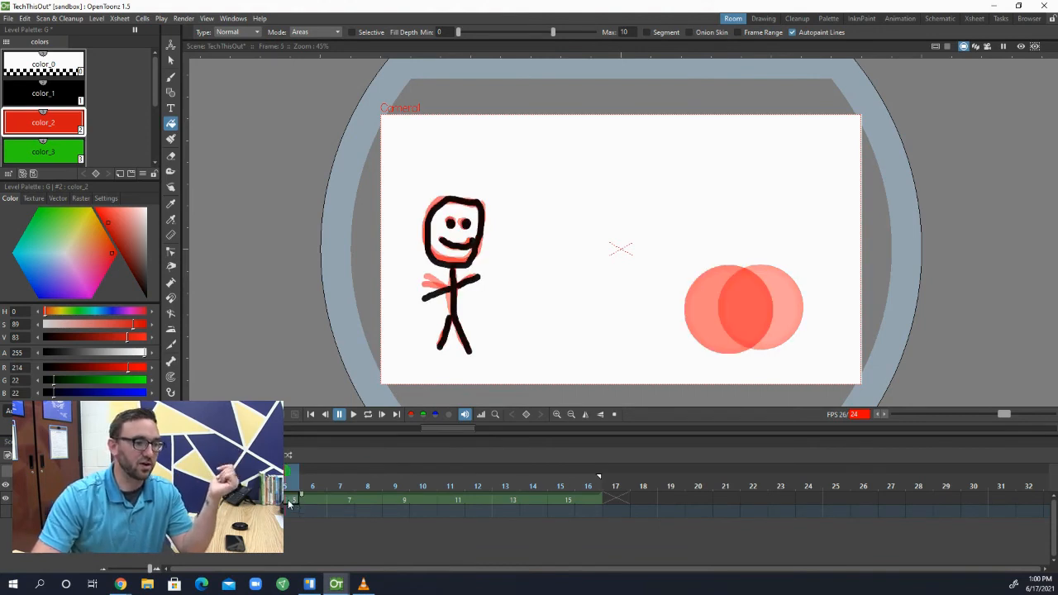
{"action": "left_click", "coordinate": [170, 92]}
{"action": "left_click", "coordinate": [43, 94]}
{"action": "left_click_drag", "start_coordinate": [724, 311], "coordinate": [680, 312]}
{"action": "left_click", "coordinate": [170, 60]}
{"action": "mouse_move", "coordinate": [658, 249]}
{"action": "left_mouse_down"}
{"action": "mouse_move", "coordinate": [765, 366]}
{"action": "mouse_move", "coordinate": [791, 369]}
{"action": "left_mouse_up"}
{"action": "left_click_drag", "start_coordinate": [727, 312], "coordinate": [699, 313]}
{"action": "left_click", "coordinate": [170, 123]}
{"action": "left_click", "coordinate": [43, 123]}
{"action": "left_click", "coordinate": [696, 310]}
On frame 7, add a black color_1 circle slightly left of the frame 5 ball and fill it with red color_2
{"action": "left_click", "coordinate": [340, 499]}
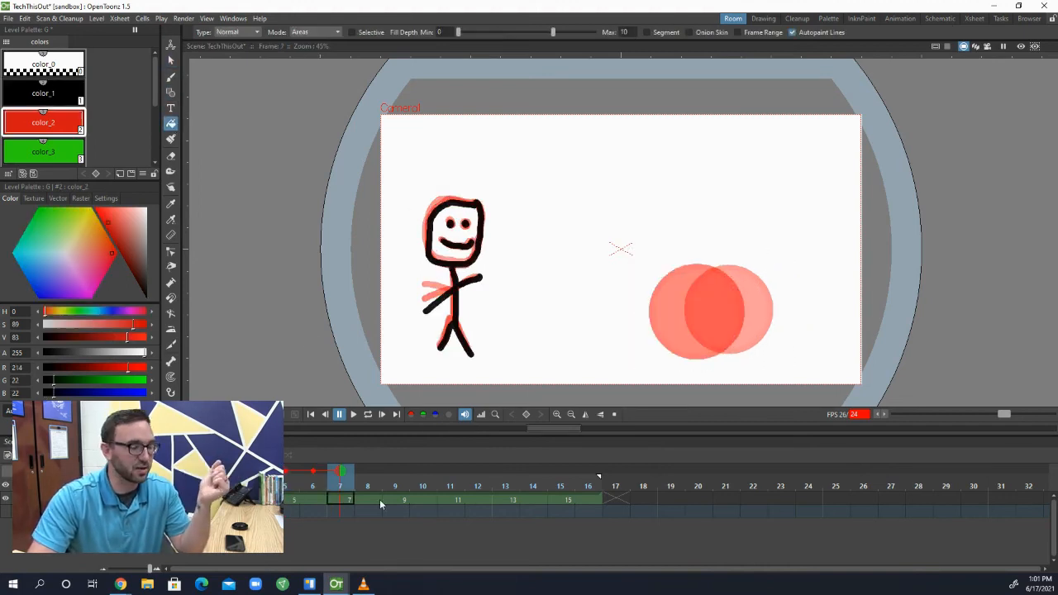
{"action": "left_click", "coordinate": [170, 92]}
{"action": "left_click", "coordinate": [43, 94]}
{"action": "left_click", "coordinate": [170, 61]}
{"action": "mouse_move", "coordinate": [689, 311]}
{"action": "left_mouse_down"}
{"action": "mouse_move", "coordinate": [737, 312]}
{"action": "mouse_move", "coordinate": [699, 346]}
{"action": "left_mouse_up"}
{"action": "left_click", "coordinate": [43, 123]}
{"action": "left_click", "coordinate": [170, 123]}
{"action": "left_click", "coordinate": [662, 312]}
On frame 9, place a black color_1 circle left of the frame 7 ball and fill it with red color_2
{"action": "left_click", "coordinate": [399, 500]}
{"action": "left_click", "coordinate": [170, 92]}
{"action": "left_click", "coordinate": [43, 93]}
{"action": "mouse_move", "coordinate": [656, 311]}
{"action": "left_mouse_down"}
{"action": "mouse_move", "coordinate": [688, 354]}
{"action": "mouse_move", "coordinate": [659, 346]}
{"action": "left_mouse_up"}
{"action": "left_click", "coordinate": [170, 60]}
{"action": "left_click", "coordinate": [43, 122]}
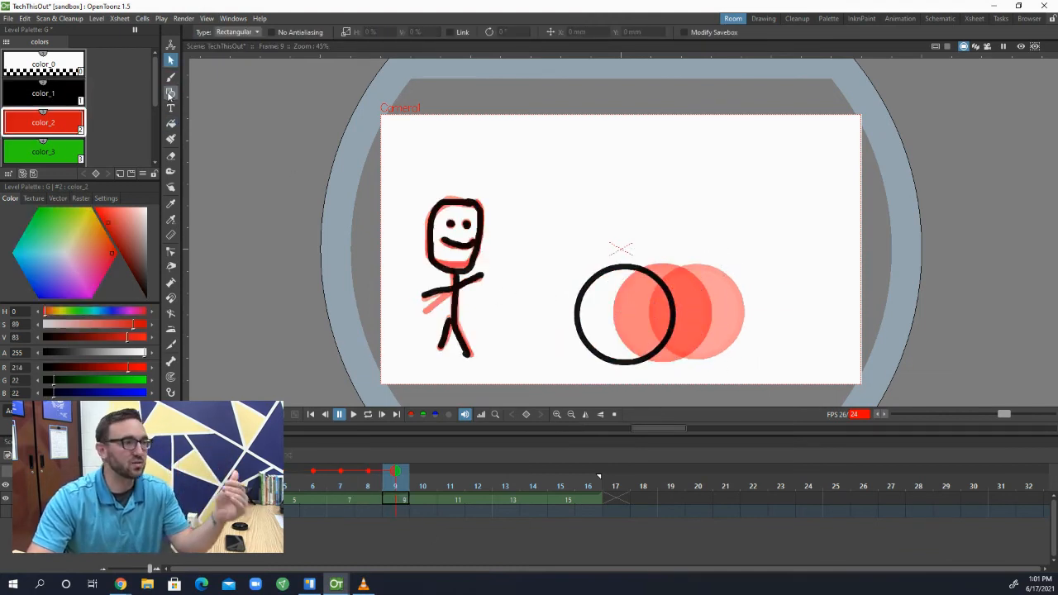
{"action": "left_click", "coordinate": [170, 123]}
{"action": "left_click", "coordinate": [604, 293]}
On frame 11, draw a black color_1 circle, move it about 86 mm left, and fill it with red color_2
{"action": "left_click", "coordinate": [449, 500]}
{"action": "left_click", "coordinate": [43, 93]}
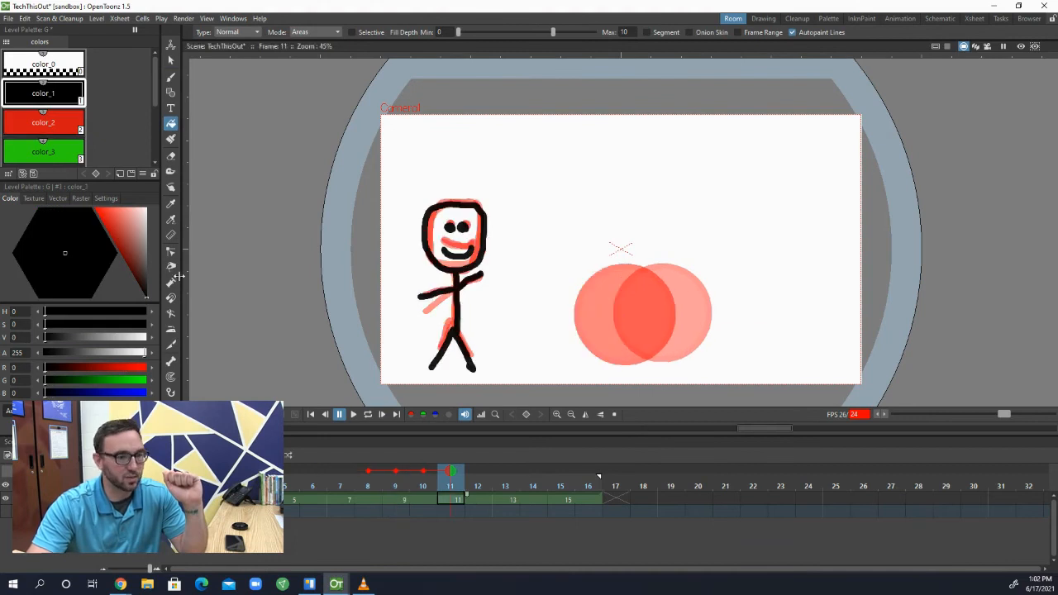
{"action": "left_click", "coordinate": [170, 91]}
{"action": "mouse_move", "coordinate": [614, 314]}
{"action": "left_mouse_down"}
{"action": "mouse_move", "coordinate": [651, 353]}
{"action": "mouse_move", "coordinate": [606, 350]}
{"action": "left_mouse_up"}
{"action": "left_click", "coordinate": [170, 60]}
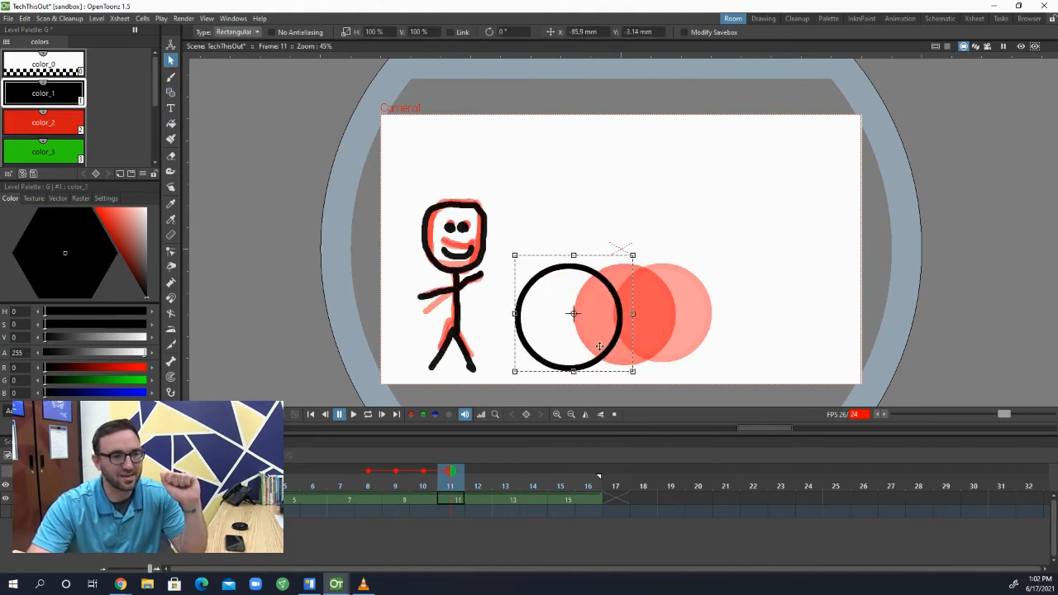
{"action": "left_click", "coordinate": [43, 122]}
{"action": "left_click", "coordinate": [170, 123]}
{"action": "left_click", "coordinate": [521, 289]}
On frame 13, draw a black color_1 circle touching the stick figure's hand and fill it with red color_2
{"action": "left_click", "coordinate": [505, 500]}
{"action": "left_click", "coordinate": [170, 91]}
{"action": "left_click", "coordinate": [43, 93]}
{"action": "left_click_drag", "start_coordinate": [523, 306], "coordinate": [576, 305]}
{"action": "left_click", "coordinate": [43, 122]}
{"action": "left_click", "coordinate": [170, 123]}
{"action": "left_click", "coordinate": [512, 300]}
On frame 15, draw a black color_1 circle over the ghosted frame 13 ball and fill it with red color_2
{"action": "left_click", "coordinate": [559, 500]}
{"action": "left_click", "coordinate": [170, 92]}
{"action": "left_click", "coordinate": [42, 93]}
{"action": "left_click", "coordinate": [43, 122]}
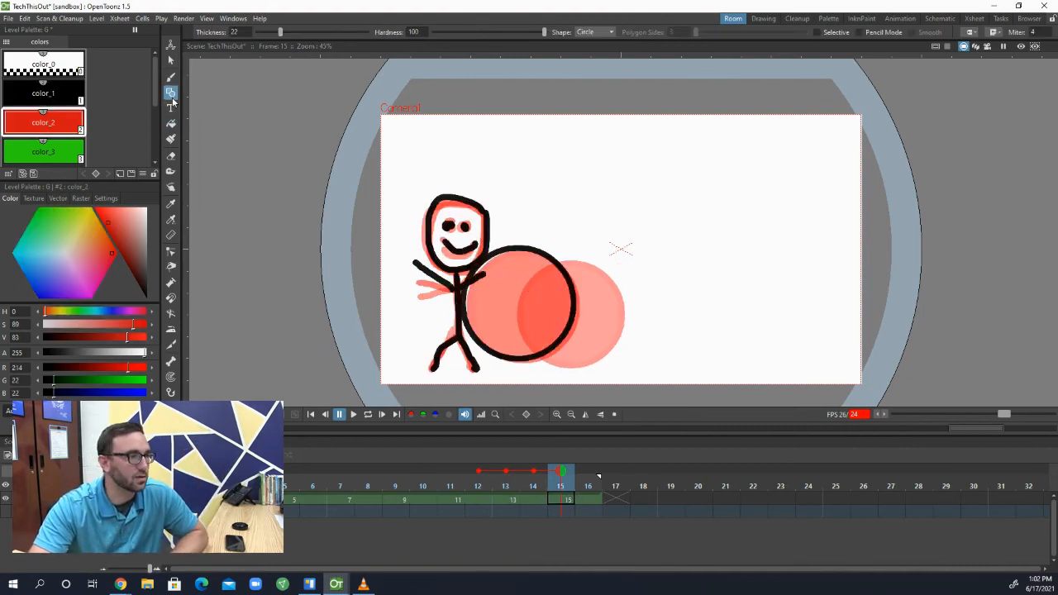
{"action": "left_click", "coordinate": [170, 123]}
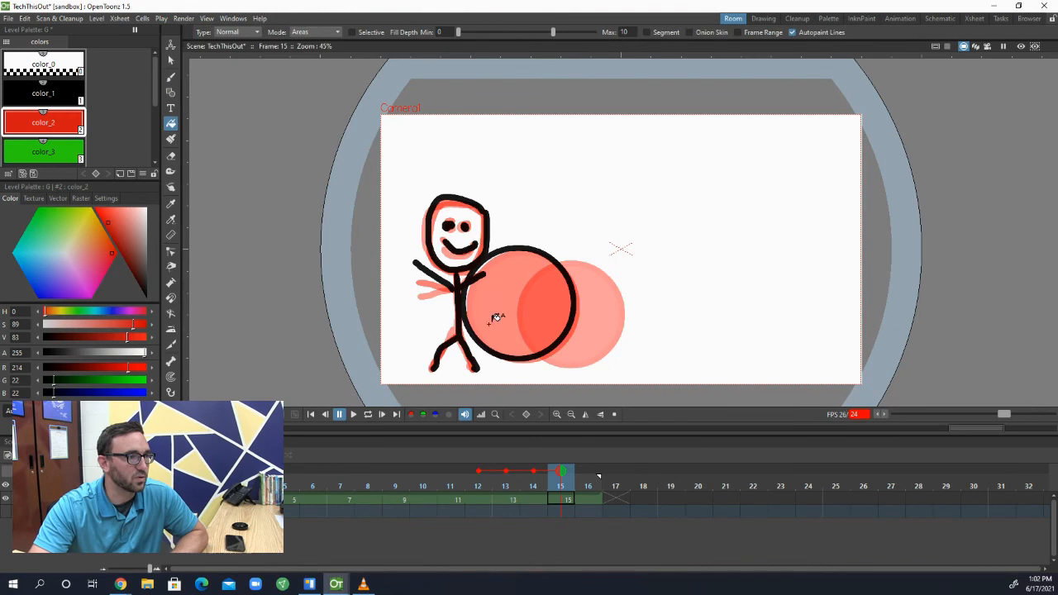
{"action": "left_click", "coordinate": [509, 327]}
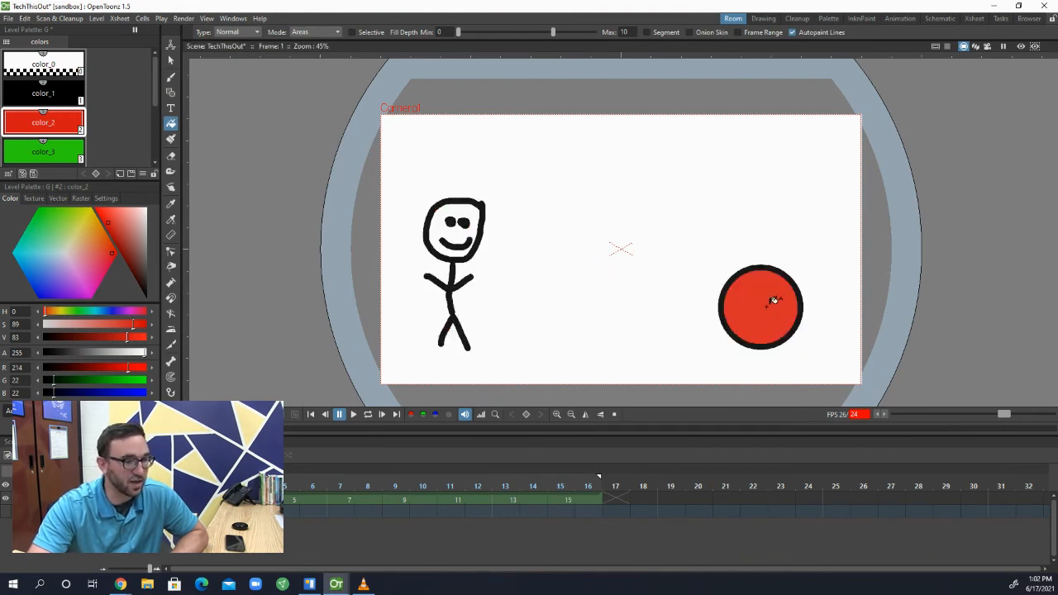
Deactivate Onion Skin on frame 1 and play back the stick figure and rolling ball animation
{"action": "right_click", "coordinate": [766, 307]}
{"action": "left_click", "coordinate": [793, 373]}
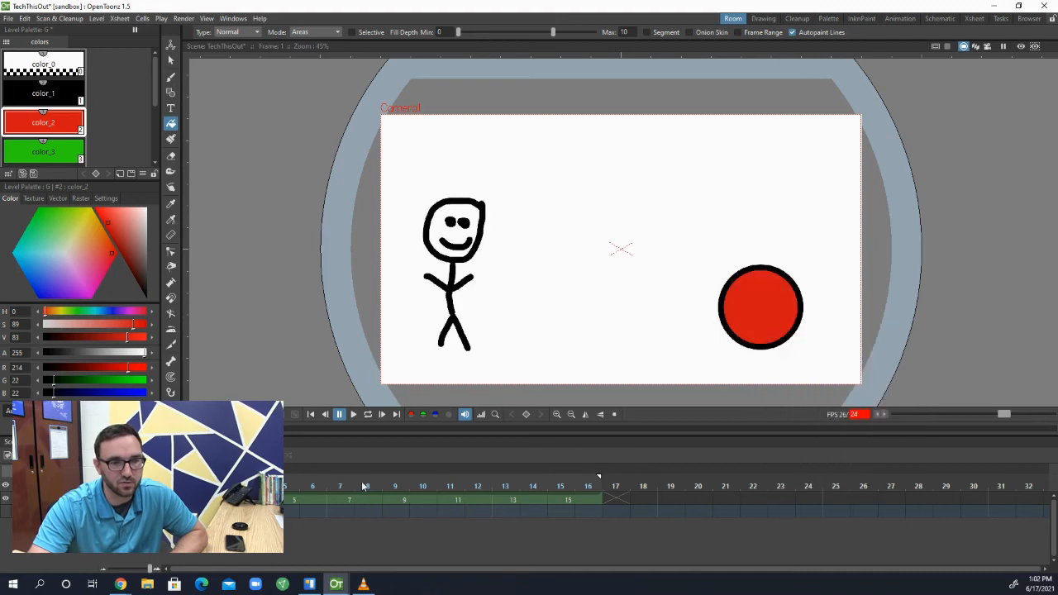
{"action": "left_click", "coordinate": [353, 416]}
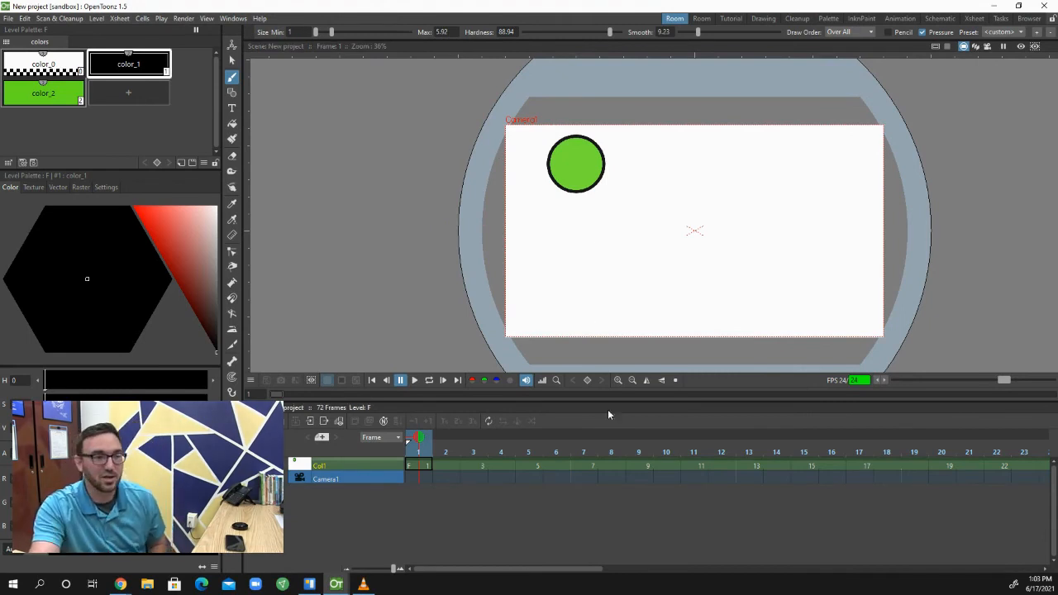
Play back the green ball animation in the new project to review its motion
{"action": "left_click_drag", "start_coordinate": [586, 569], "coordinate": [486, 580]}
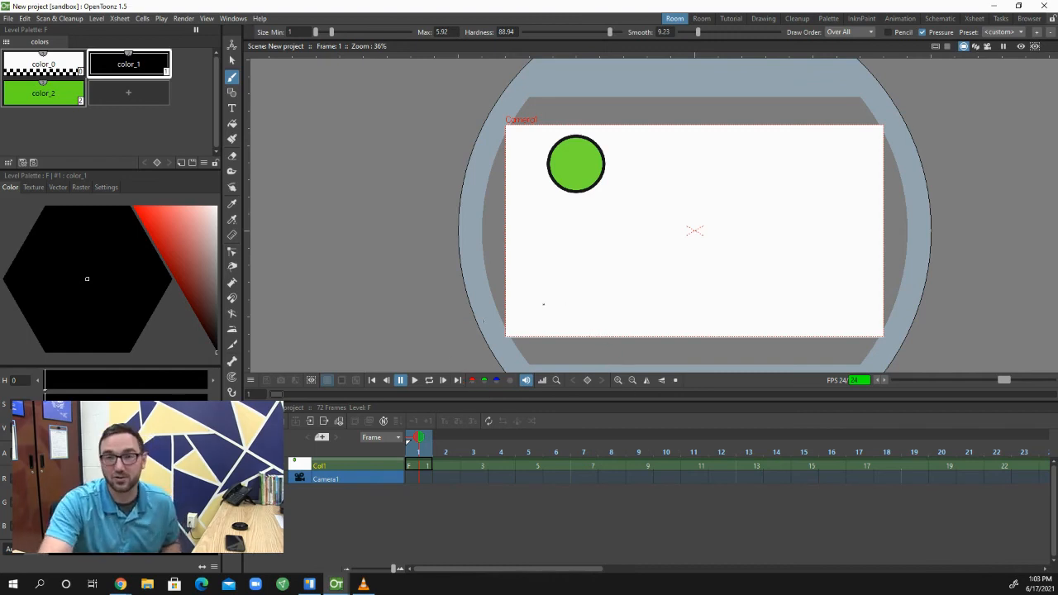
{"action": "left_click", "coordinate": [413, 381]}
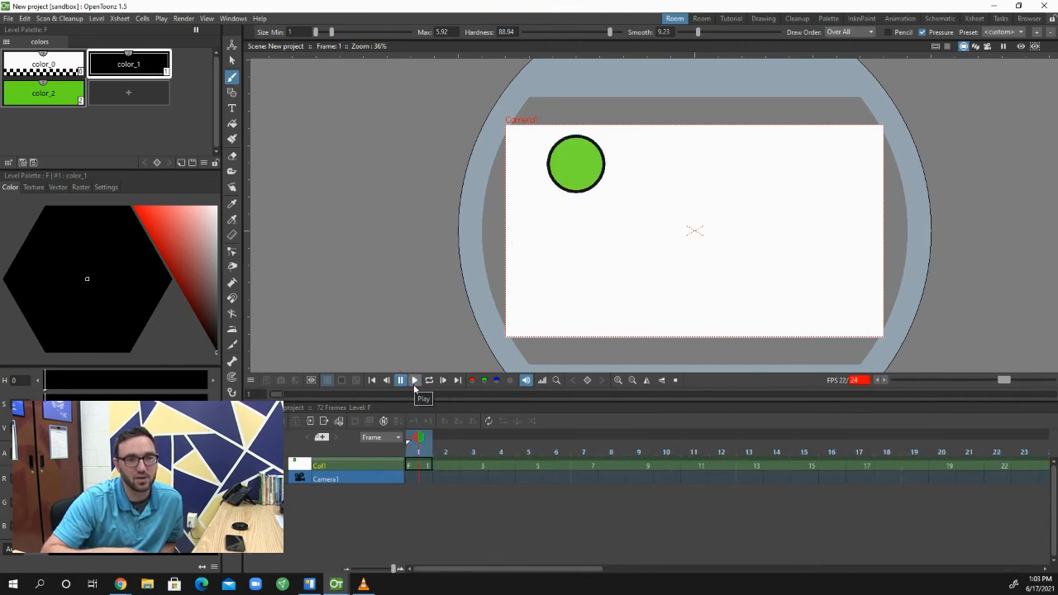
{"action": "left_click", "coordinate": [415, 382]}
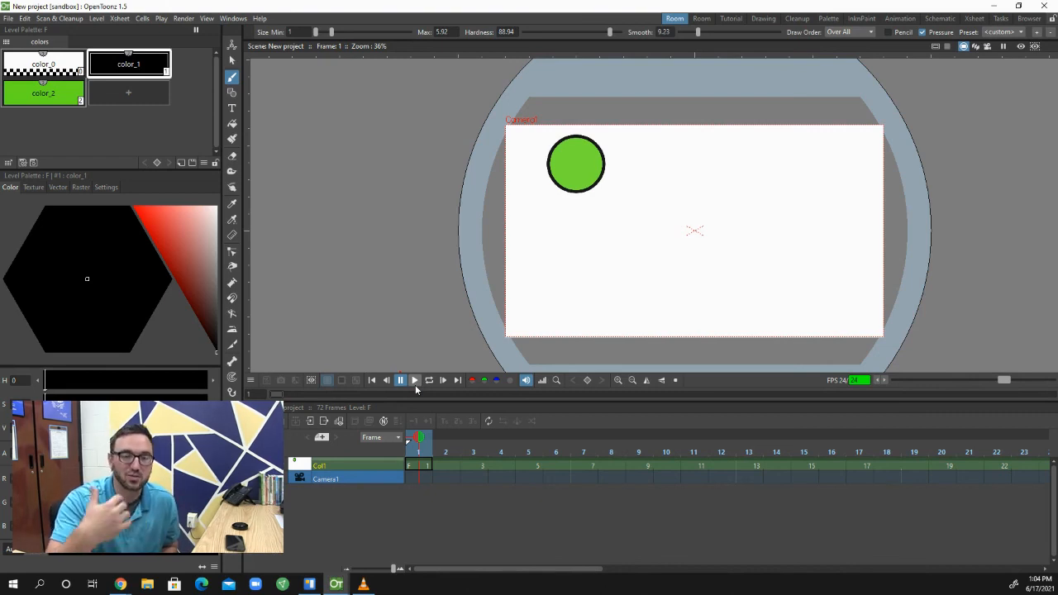
Activate the Geometric tool for drawing circles in the new project
{"action": "left_click", "coordinate": [231, 93]}
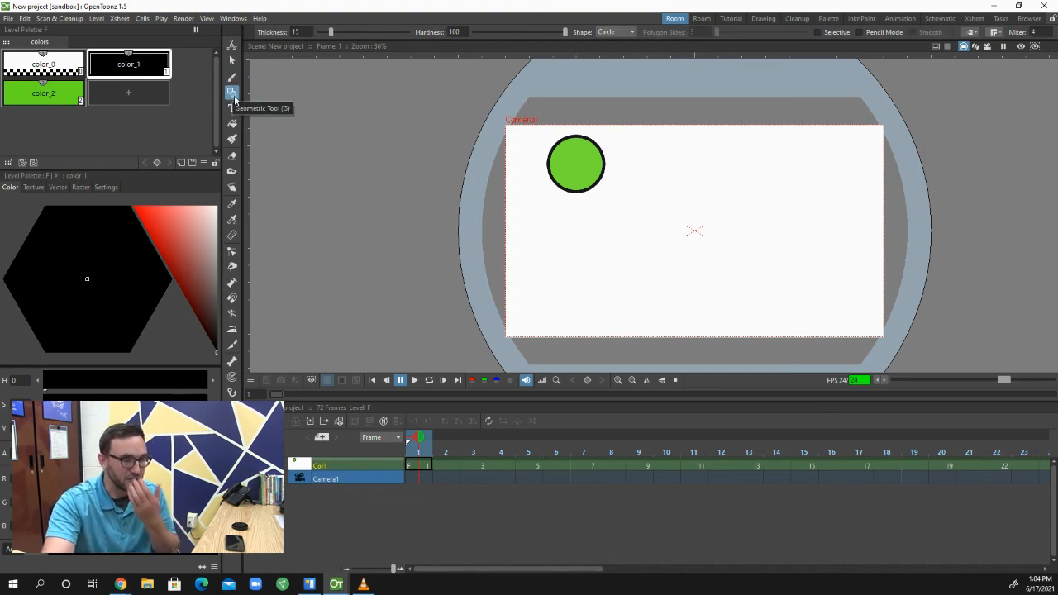